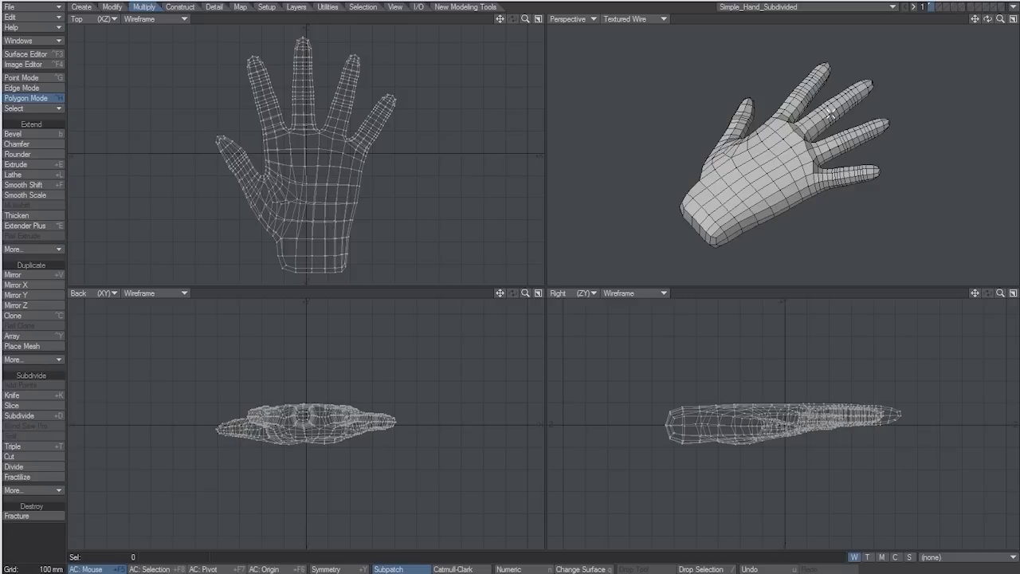
- Load the Genoma preset right_hand_01 from 07_Hands into the empty second layer, with the hand mesh as background
click(935, 8)
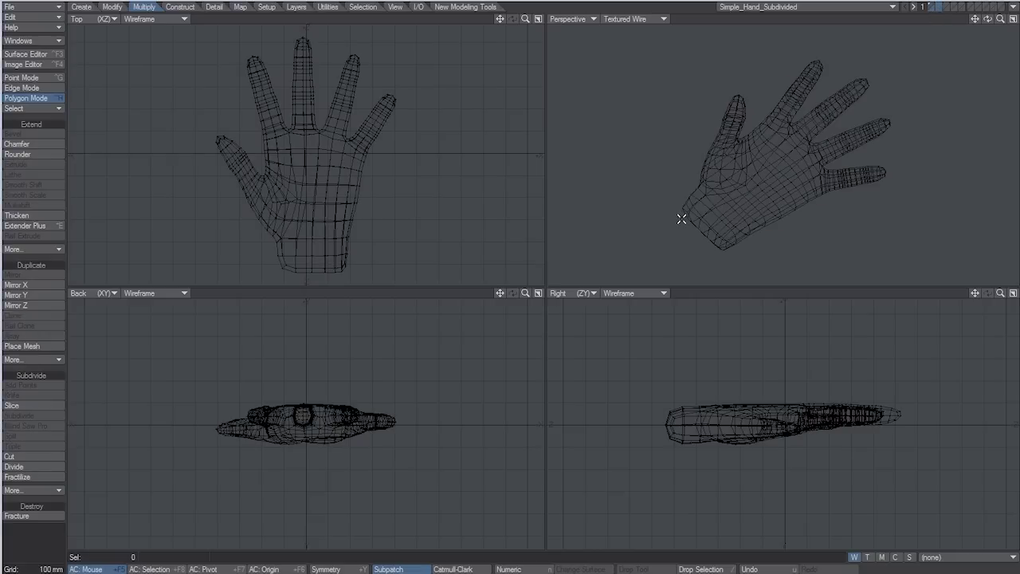
click(476, 487)
click(483, 557)
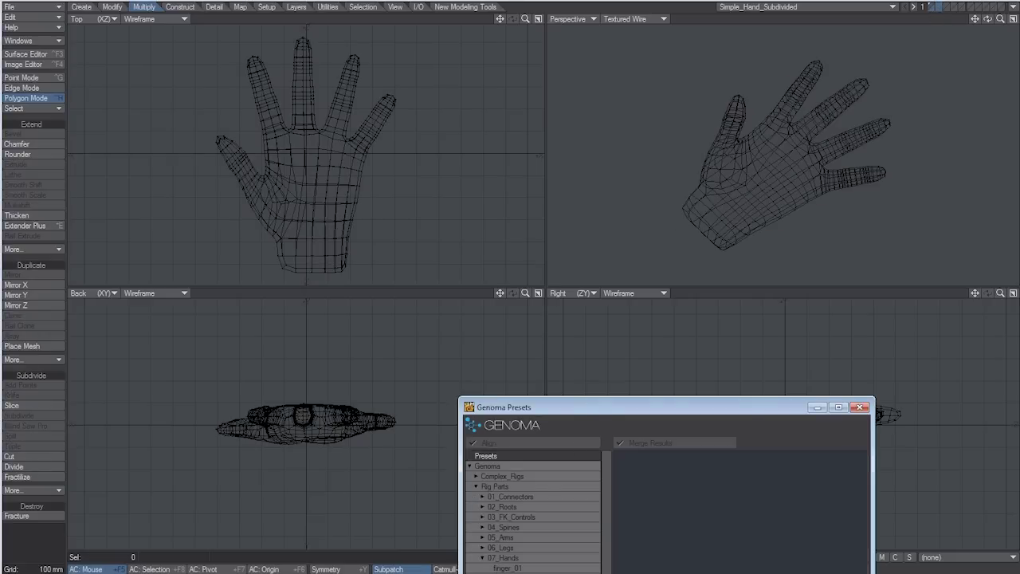
drag(589, 408, 622, 137)
click(571, 338)
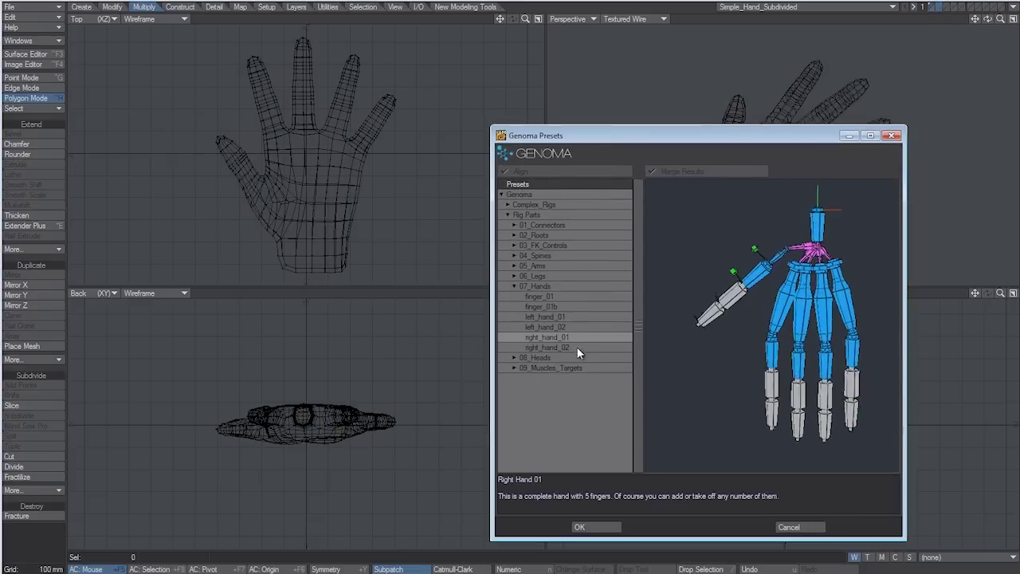
click(573, 349)
click(572, 338)
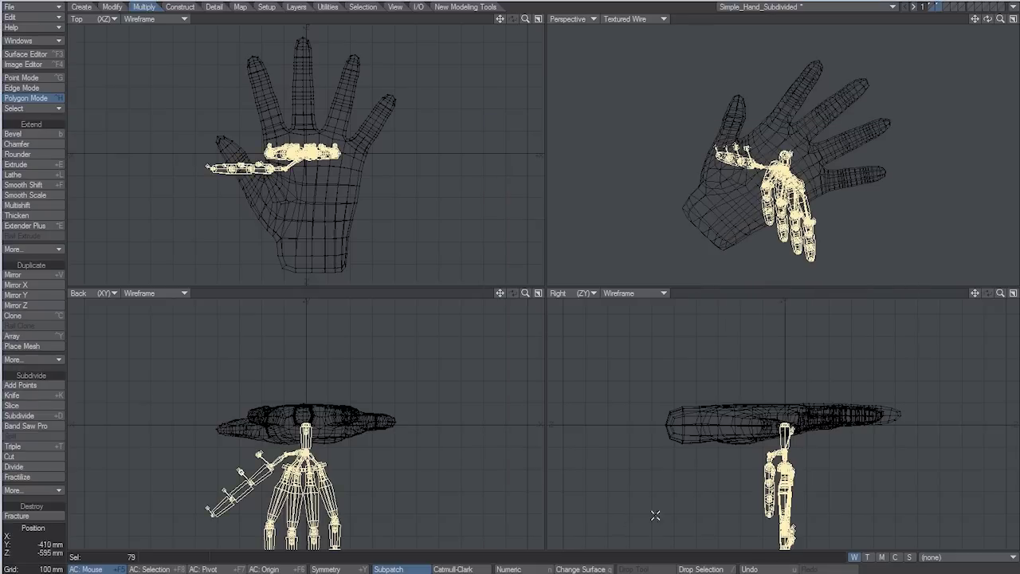
click(594, 527)
- Rotate the hand rig to lie flat along the hand mesh and move it over the palm with its base near the wrist
drag(757, 427, 819, 420)
key(t)
drag(258, 129, 268, 197)
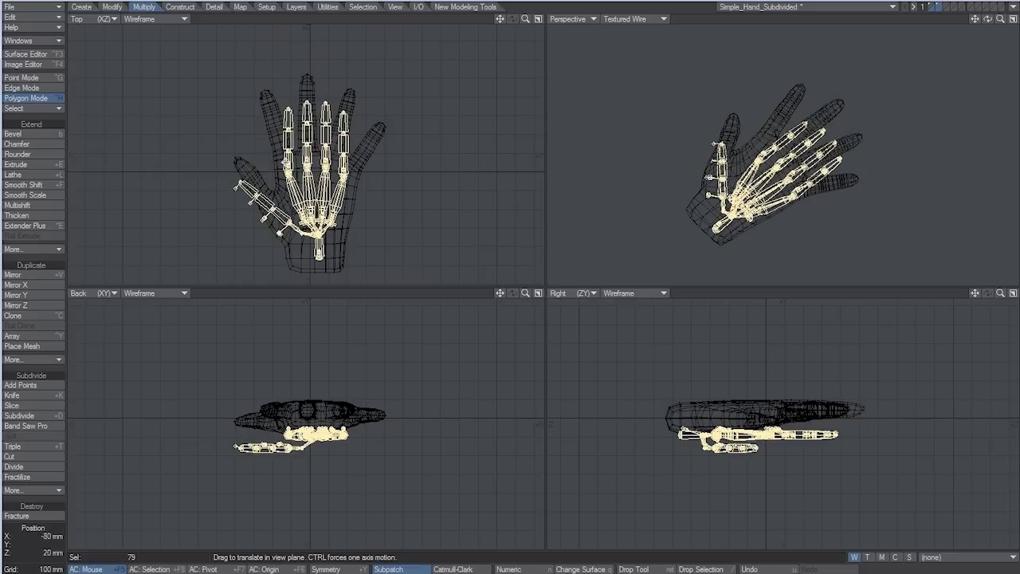
- Scale the whole rig up to roughly the hand's size and raise it into the mesh
key(shift+h)
drag(320, 237, 346, 199)
key(t)
key(shift+h)
drag(323, 240, 329, 241)
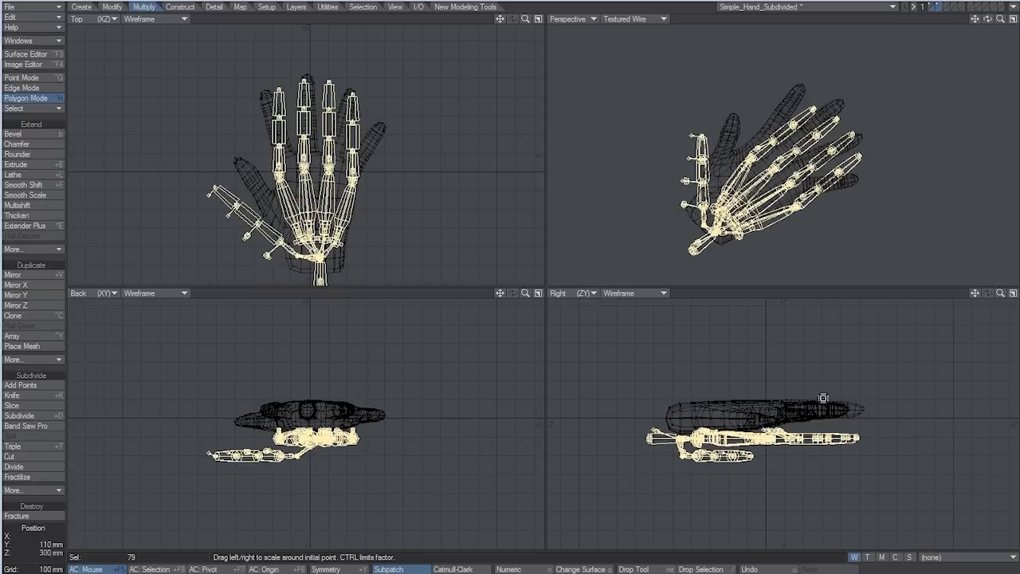
key(t)
drag(822, 399, 821, 374)
- Move, rotate and scale the little finger's bones in an enlarged top view to fit the mesh's little finger
key(KP_0)
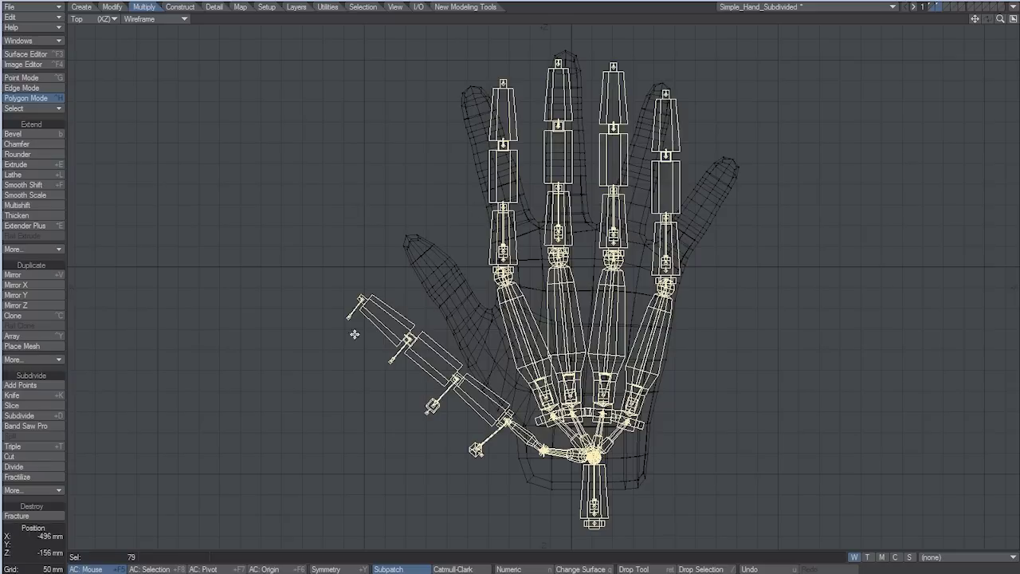
key(Return)
key(slash)
key(KP_4)
mouse_move(698, 307)
right_down()
mouse_move(659, 49)
mouse_move(690, 199)
right_up()
key(t)
mouse_move(669, 242)
mouse_down()
mouse_move(675, 204)
mouse_move(703, 247)
mouse_move(638, 247)
mouse_move(697, 247)
mouse_up()
key(y)
key(shift+h)
key(t)
drag(680, 239, 679, 245)
key(shift+h)
key(space)
click(53, 533)
- Move, rotate and scale the ring finger's bones to follow the mesh's ring finger
right_drag(628, 263, 655, 261)
key(t)
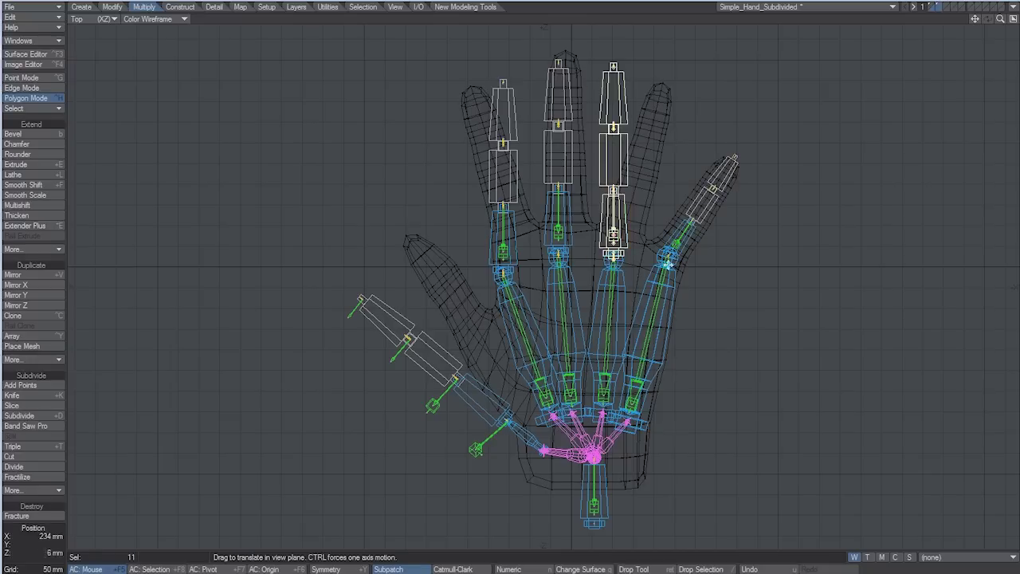
mouse_move(614, 256)
mouse_down()
mouse_move(625, 230)
mouse_move(638, 234)
mouse_up()
key(y)
key(shift+h)
mouse_move(629, 236)
mouse_down()
mouse_move(614, 241)
mouse_move(625, 233)
mouse_up()
key(y)
key(t)
key(space)
click(63, 552)
- Move the middle finger's bones onto the mesh's middle finger and scale them down to fit
right_drag(543, 261, 575, 262)
key(t)
drag(558, 255, 567, 226)
key(shift+h)
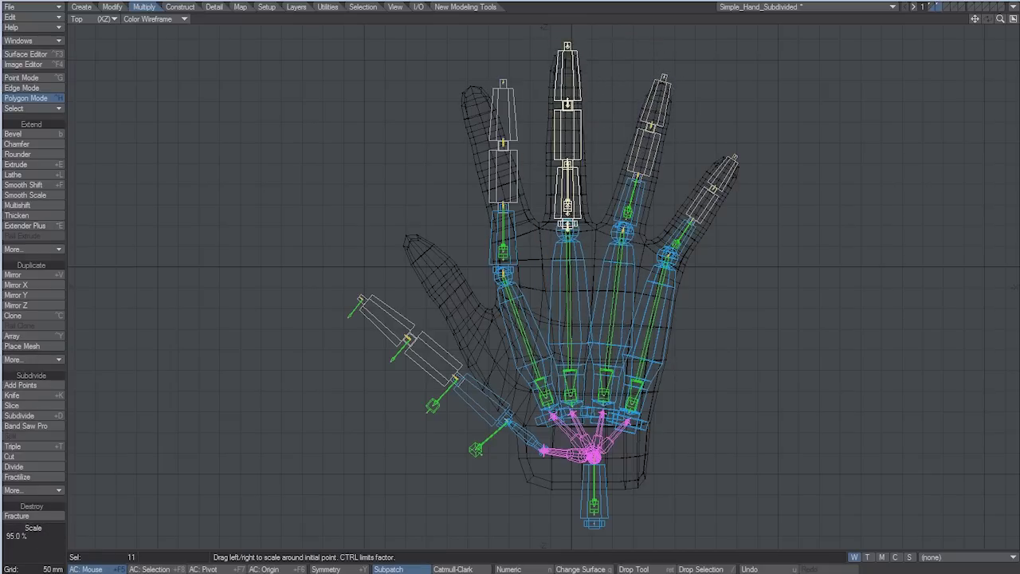
click(58, 544)
- Move, rotate and scale the index finger's bones to match the mesh's index finger
right_drag(486, 275, 522, 274)
key(t)
drag(503, 273, 503, 235)
key(y)
key(shift+h)
click(57, 545)
- Reposition the thumb's bones segment by segment, rotating and scaling them to follow the mesh's thumb
right_drag(504, 468, 521, 421)
key(t)
drag(508, 421, 522, 413)
right_drag(465, 408, 517, 359)
key(t)
drag(471, 371, 478, 339)
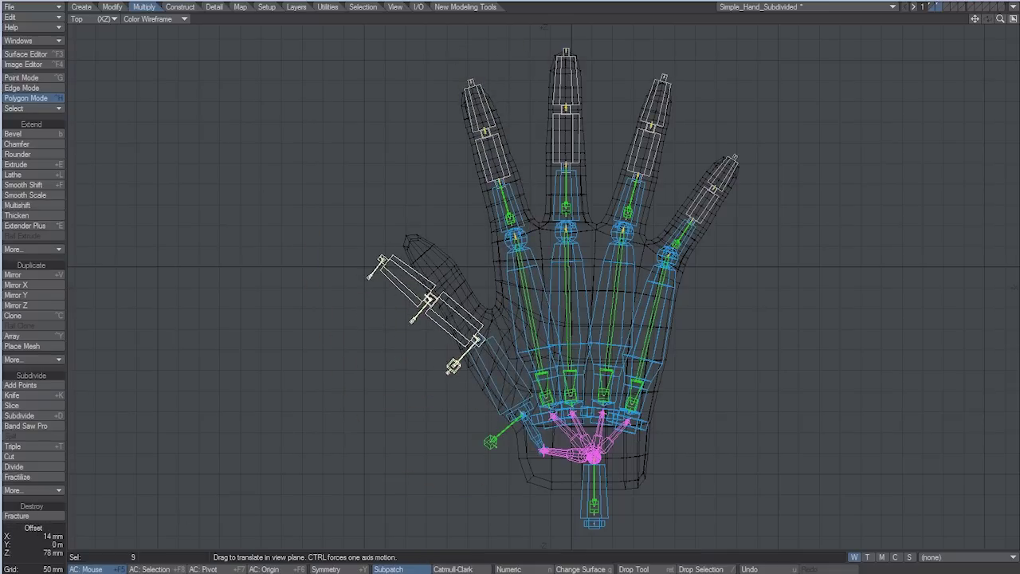
right_drag(468, 389, 520, 348)
key(y)
drag(478, 339, 491, 339)
key(shift+h)
click(57, 545)
- Restore the four-view layout and raise the thumb's bones so they sit inside the mesh
key(KP_0)
alt+drag(850, 217, 785, 192)
alt+shift+drag(785, 192, 801, 171)
mouse_move(801, 172)
alt+mouse_down()
mouse_move(741, 187)
mouse_move(751, 147)
mouse_move(758, 190)
mouse_move(840, 195)
mouse_move(831, 192)
alt+mouse_up()
mouse_move(801, 188)
right_down()
mouse_move(917, 153)
mouse_move(829, 163)
right_up()
key(shift+a)
key(t)
drag(832, 447, 832, 427)
- Try to raise the ring finger's bone polygons by about 10 mm
alt+drag(881, 212, 709, 48)
alt+shift+drag(709, 47, 811, 132)
mouse_move(812, 132)
alt+shift+mouse_down()
mouse_move(813, 160)
mouse_move(789, 195)
alt+shift+mouse_up()
key(slash)
click(618, 150)
mouse_move(718, 114)
shift+right_down()
mouse_move(668, 153)
mouse_move(753, 124)
shift+right_up()
shift+click(730, 118)
key(t)
drag(888, 380, 887, 376)
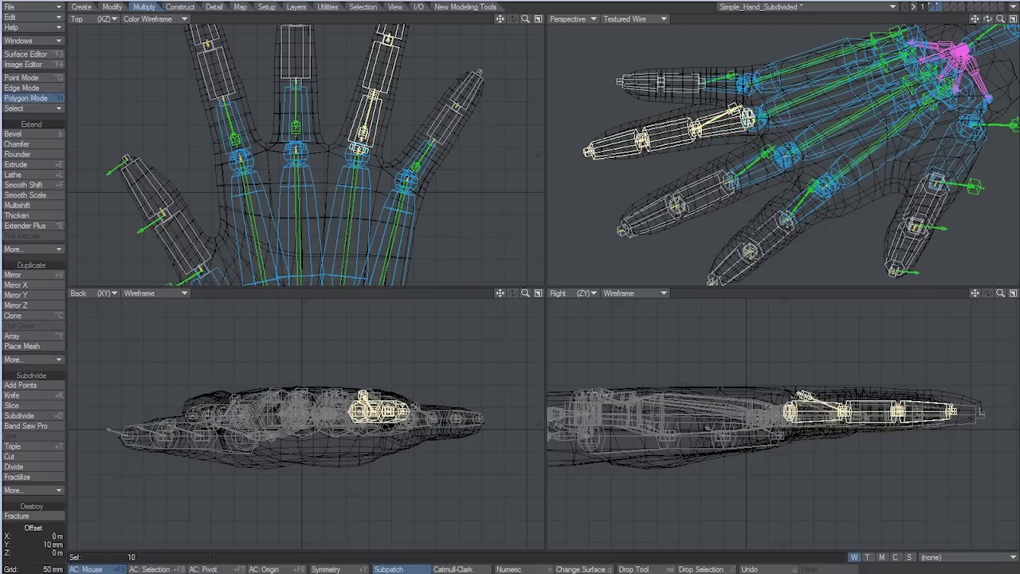
mouse_move(789, 185)
alt+mouse_down()
mouse_move(770, 151)
mouse_move(813, 191)
alt+mouse_up()
key(u)
- Select the ring finger's joint points and raise them to centre the bones inside the finger
key(space)
key(space)
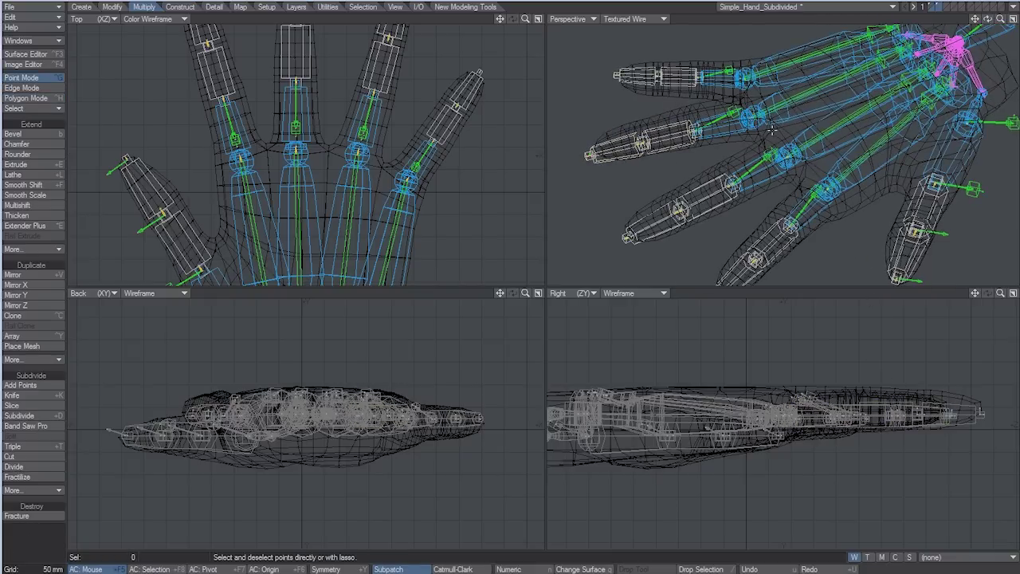
mouse_move(782, 130)
right_down()
mouse_move(683, 99)
mouse_move(714, 94)
right_up()
key(t)
drag(877, 383, 877, 377)
click(55, 539)
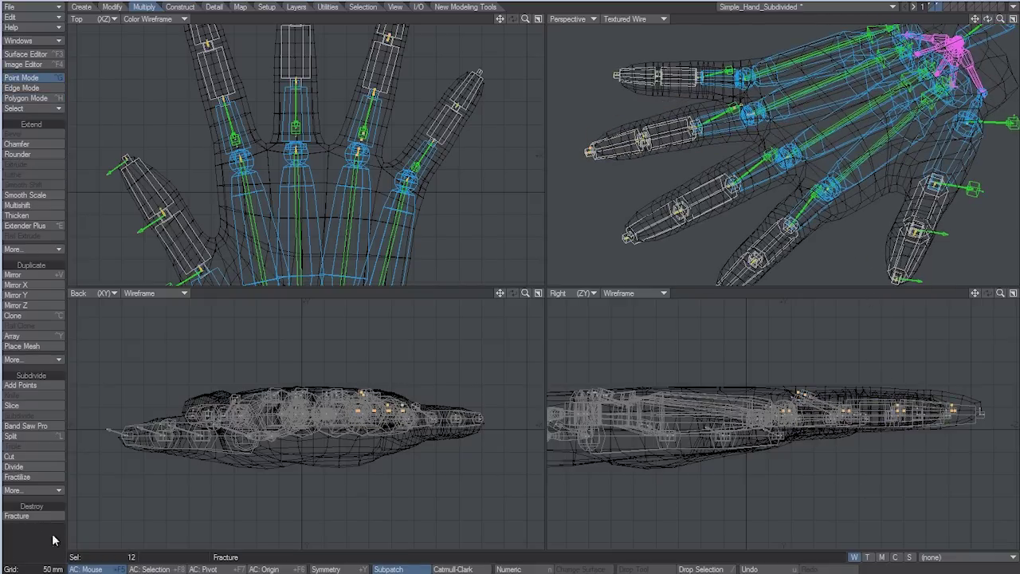
click(55, 540)
- Adjust the height of the middle finger's joint points to centre its bones inside the mesh
mouse_move(791, 209)
alt+mouse_down()
mouse_move(755, 172)
mouse_move(773, 188)
alt+mouse_up()
mouse_move(775, 178)
right_down()
mouse_move(642, 174)
mouse_move(757, 133)
right_up()
key(t)
drag(879, 381, 878, 375)
click(55, 540)
click(55, 540)
- Adjust the height of the index finger's joint points to centre its bones inside the mesh
mouse_move(797, 214)
alt+mouse_down()
mouse_move(759, 169)
mouse_move(778, 194)
alt+mouse_up()
mouse_move(779, 194)
right_down()
mouse_move(711, 190)
mouse_move(761, 164)
right_up()
key(t)
drag(847, 443, 847, 440)
alt+drag(797, 204, 861, 209)
alt+shift+drag(861, 209, 917, 228)
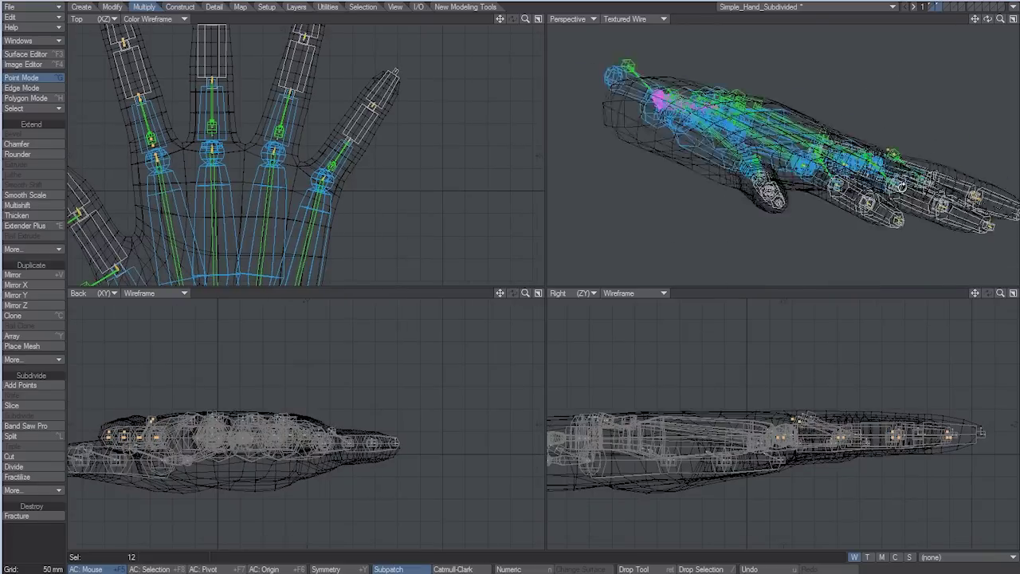
alt+drag(797, 184, 845, 191)
click(30, 528)
click(30, 528)
- Lower the little finger's joint points by about 6 mm to centre its bones inside the mesh
mouse_move(745, 180)
right_down()
mouse_move(911, 250)
mouse_move(770, 162)
right_up()
key(t)
drag(941, 382, 940, 378)
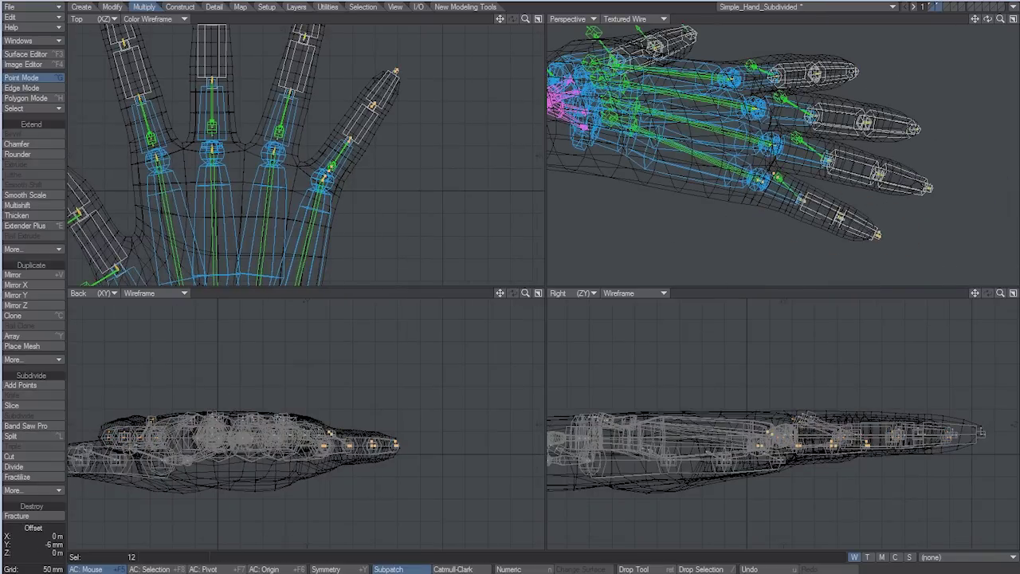
mouse_move(769, 192)
alt+mouse_down()
mouse_move(801, 160)
mouse_move(785, 181)
alt+mouse_up()
click(51, 530)
click(50, 529)
- Examine from several angles how the rig's bones fit inside the fingers and thumb of the hand mesh
alt+drag(733, 243, 765, 176)
alt+shift+drag(742, 192, 821, 160)
ctrl+alt+drag(822, 176, 845, 164)
ctrl+alt+drag(765, 184, 837, 183)
alt+shift+drag(829, 184, 789, 160)
alt+drag(751, 216, 846, 206)
mouse_move(810, 173)
alt+mouse_down()
mouse_move(749, 188)
mouse_move(758, 173)
mouse_move(814, 185)
alt+mouse_up()
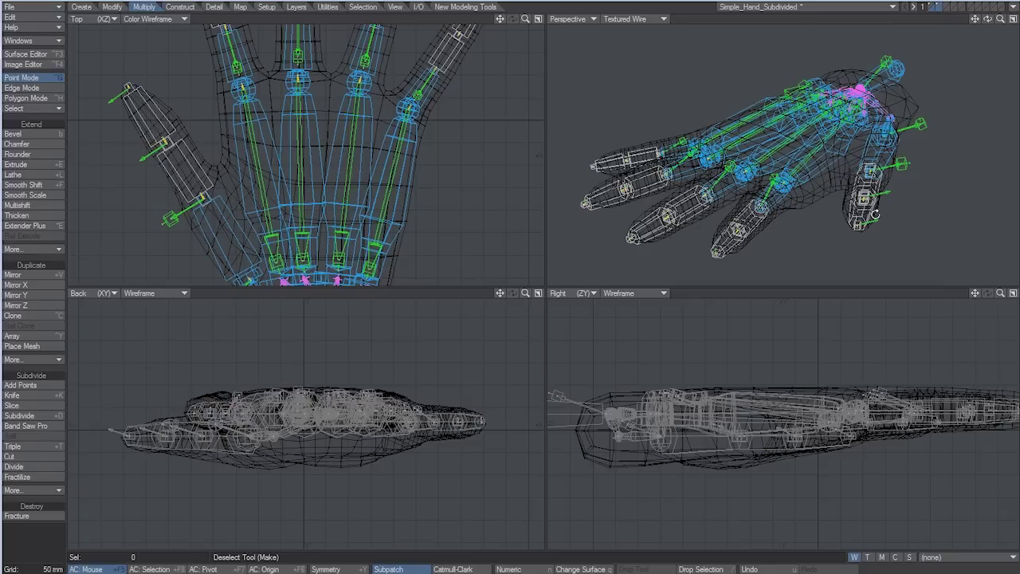
mouse_move(875, 213)
alt+mouse_down()
mouse_move(827, 191)
mouse_move(757, 181)
mouse_move(861, 212)
alt+mouse_up()
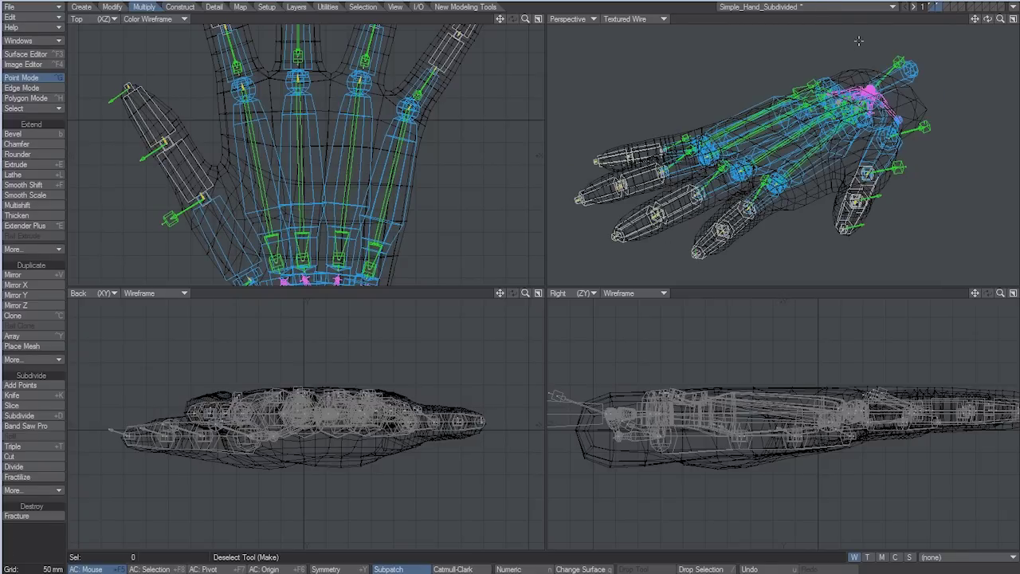
- Paste the Genoma rig from the second layer into the hand mesh's layer
click(939, 7)
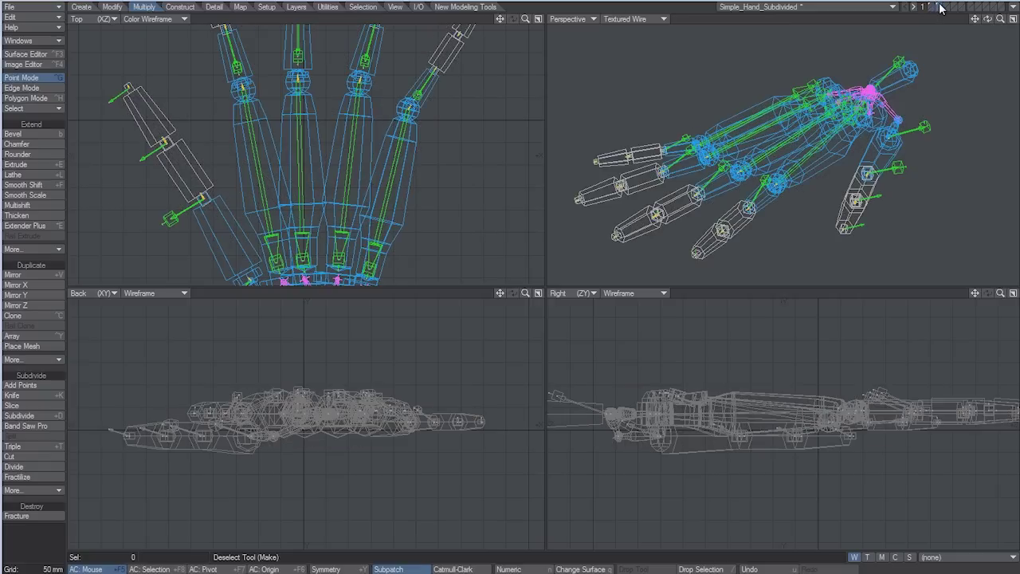
click(939, 7)
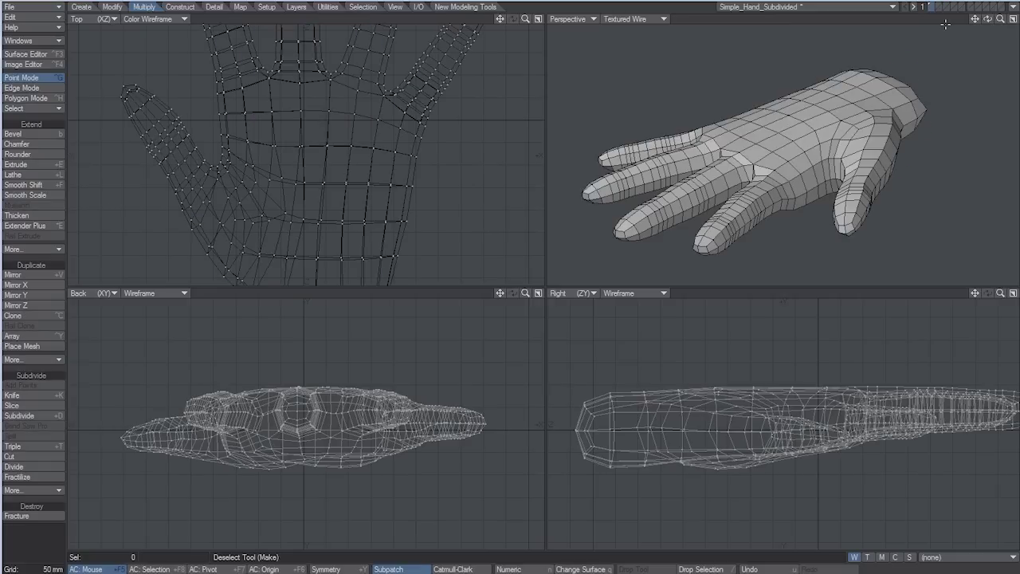
key(v)
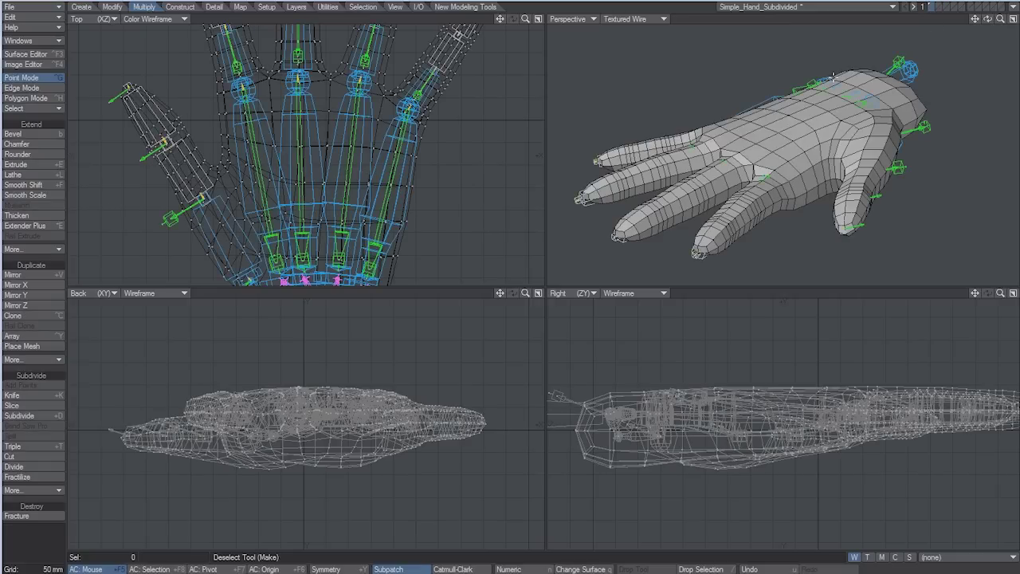
- Save the object as Simple_Hand_Subdivided_Genoma in the Objects folder
key(shift+s)
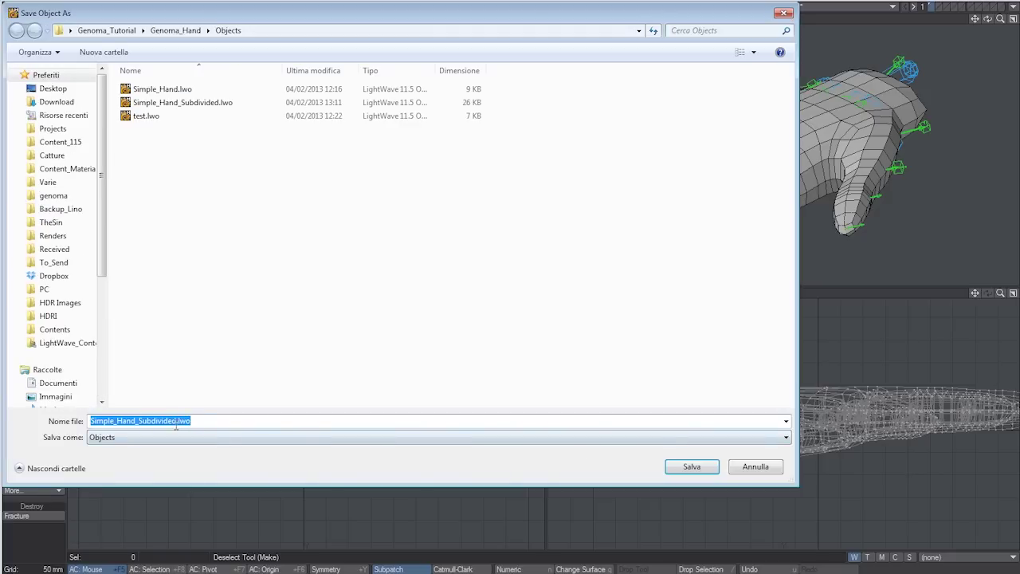
click(178, 422)
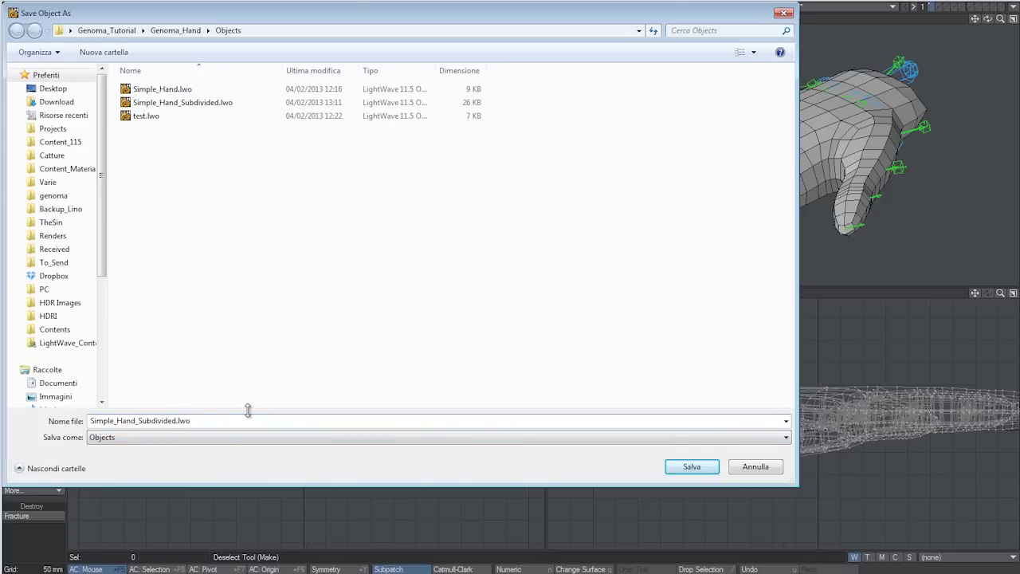
text(_Genoma)
key(Return)
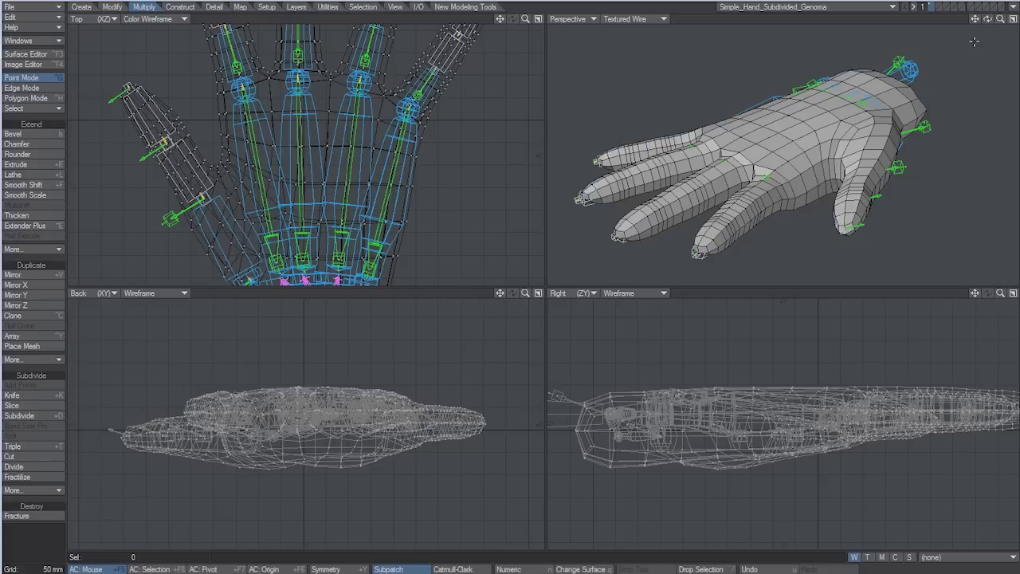
- Switch to Layout with the rigged hand object and display it close up as Textured Shaded Solid Wireframe
click(1014, 7)
click(1006, 26)
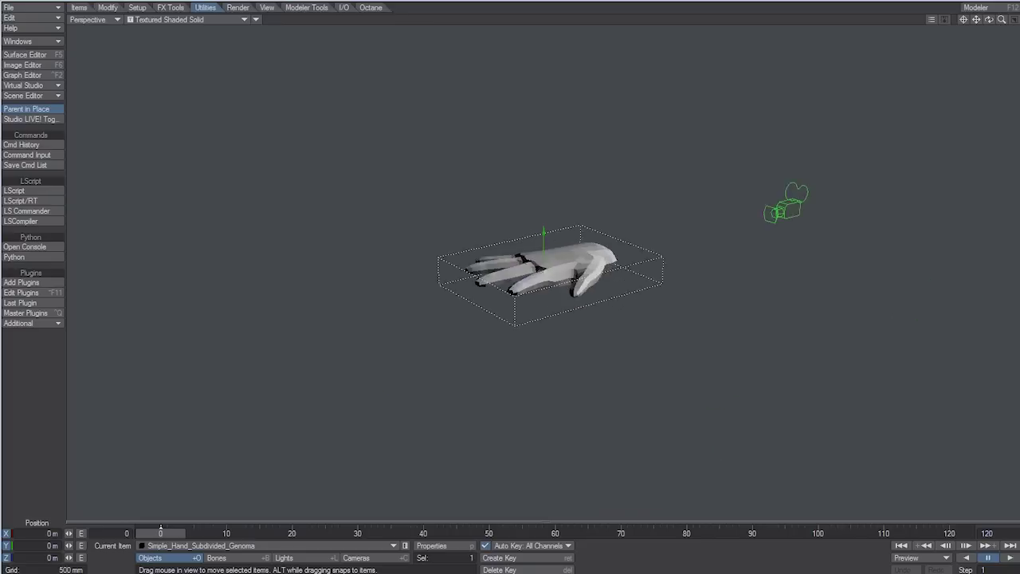
ctrl+alt+drag(510, 271, 589, 271)
click(209, 17)
click(249, 29)
alt+drag(335, 159, 343, 223)
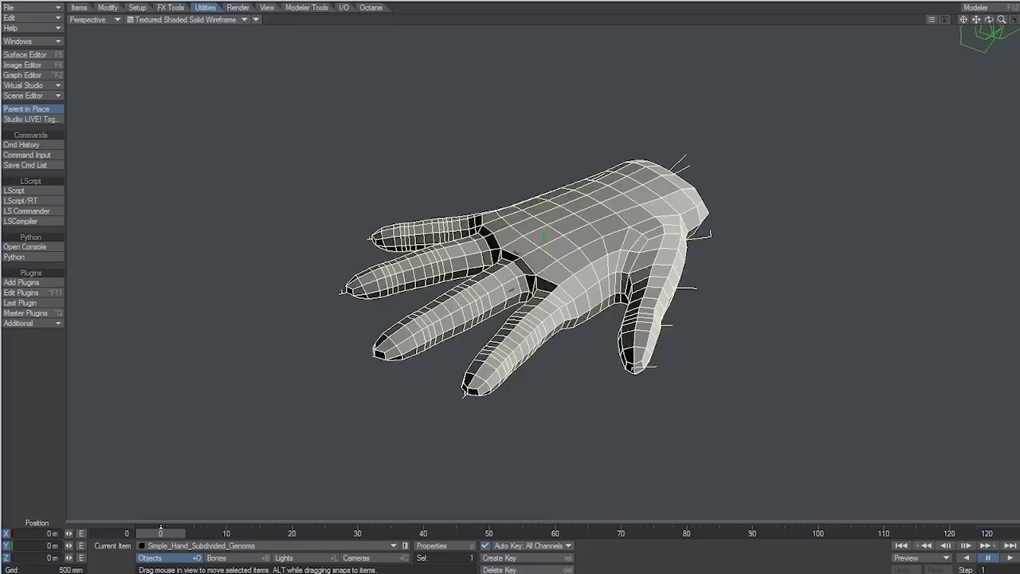
alt+drag(725, 177, 708, 166)
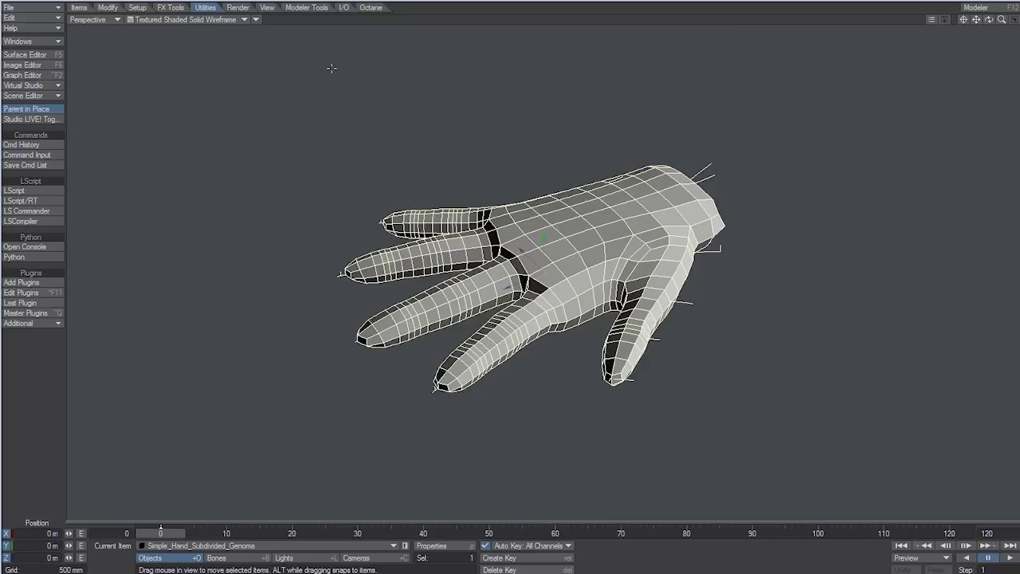
- Create the Genoma rig for the hand object
click(137, 8)
click(19, 450)
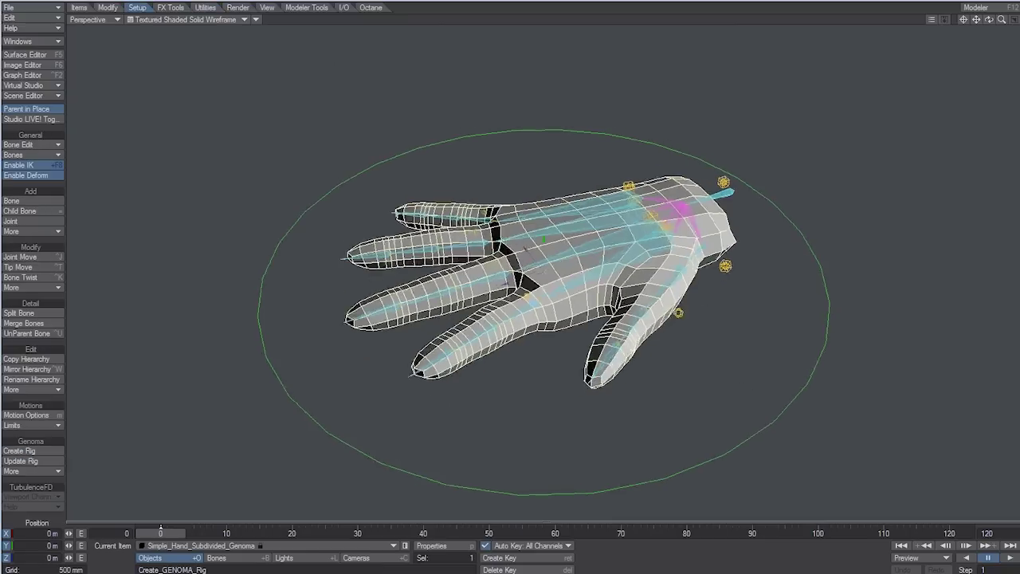
alt+drag(671, 195, 681, 216)
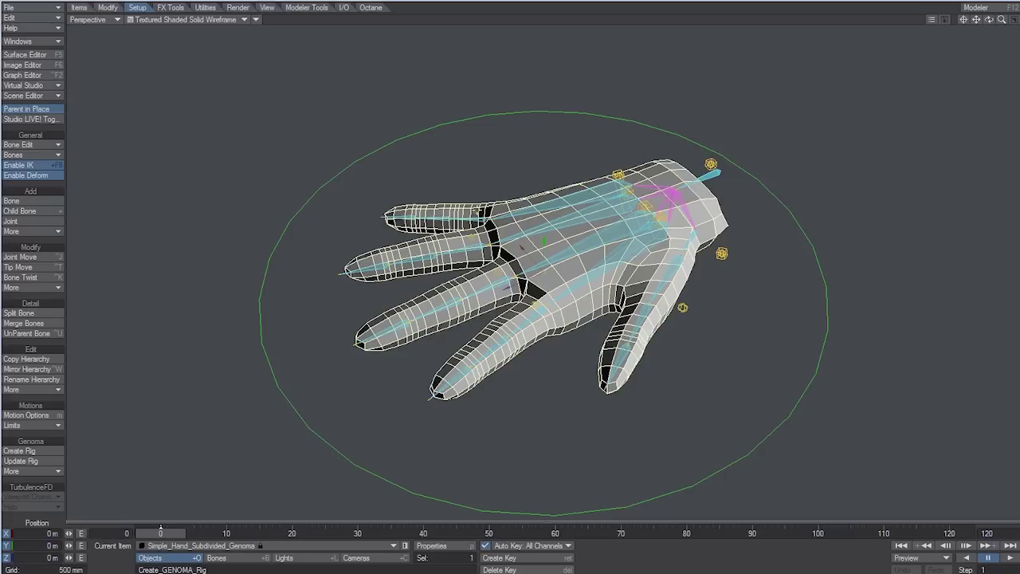
- Select the controllers of the four fingers and rotate their bank to about 73.5° to curl the fingers
click(476, 211)
shift+click(472, 237)
shift+click(497, 272)
shift+click(535, 305)
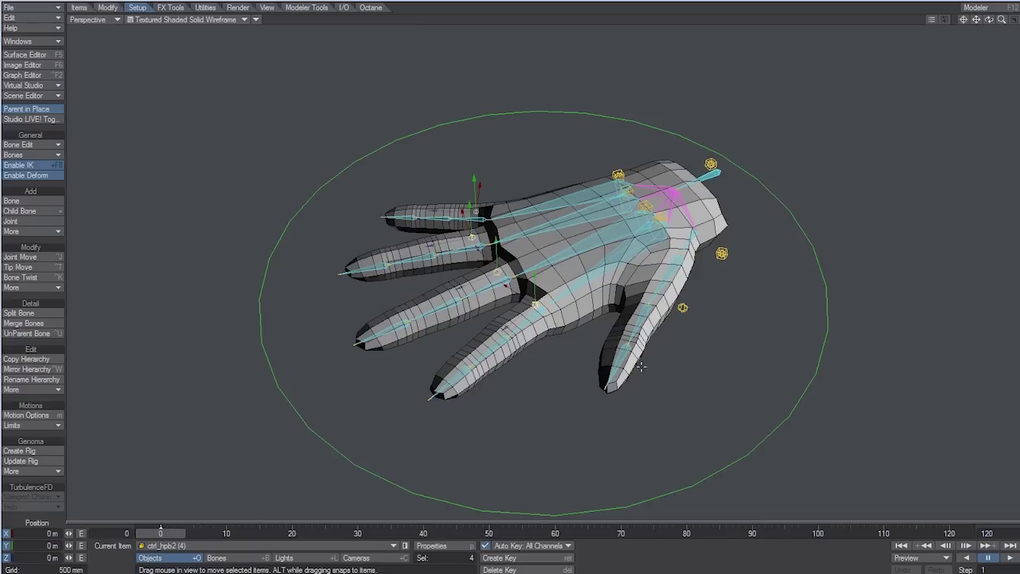
key(y)
drag(642, 367, 642, 370)
right_drag(643, 369, 758, 370)
alt+drag(757, 369, 774, 392)
alt+drag(720, 360, 765, 371)
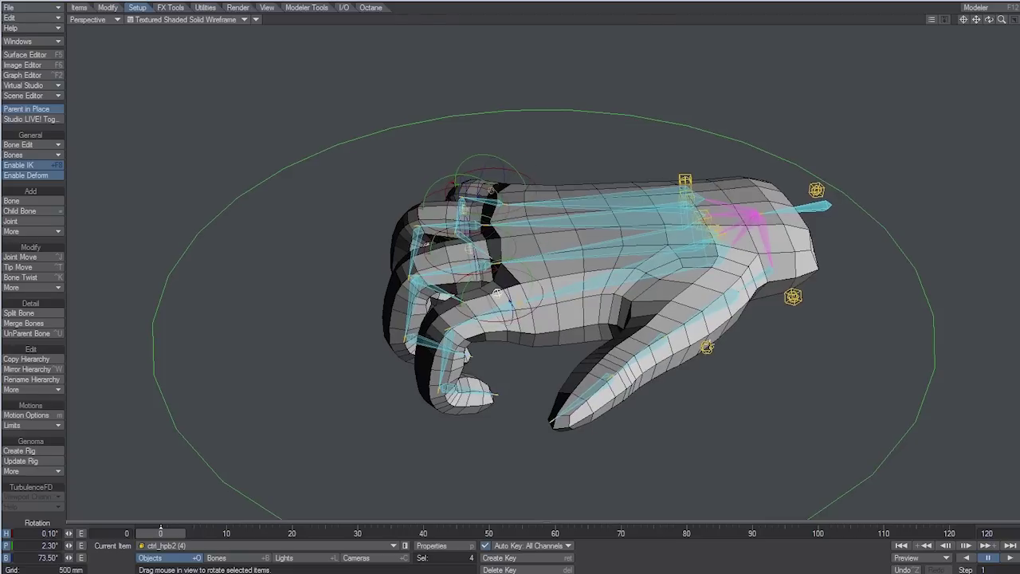
- Rotate the thumb's controller to about -11.6° heading, -14.8° pitch and 33.6° bank to bend the thumb inward
right_drag(734, 358, 686, 359)
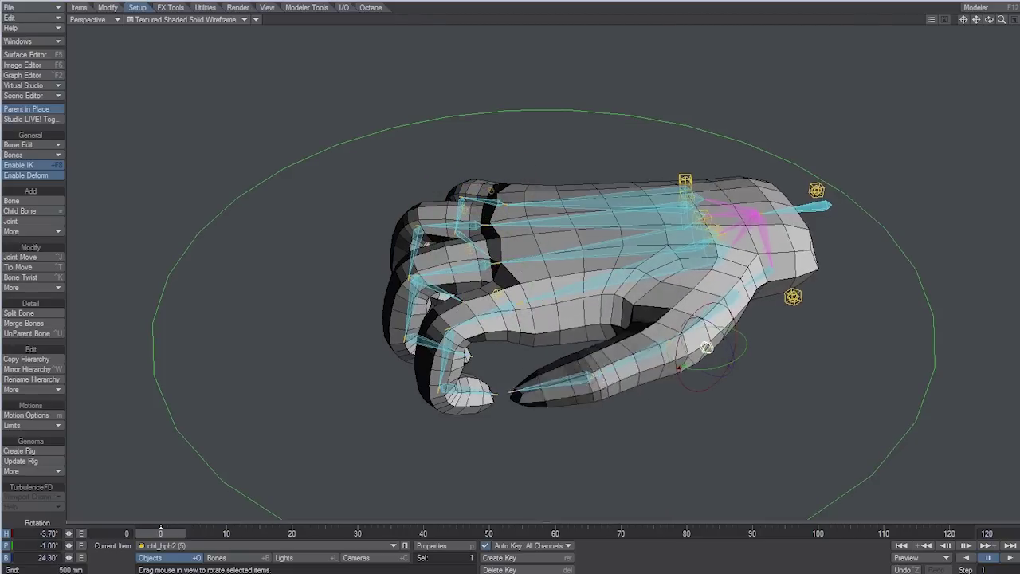
alt+drag(706, 348, 819, 388)
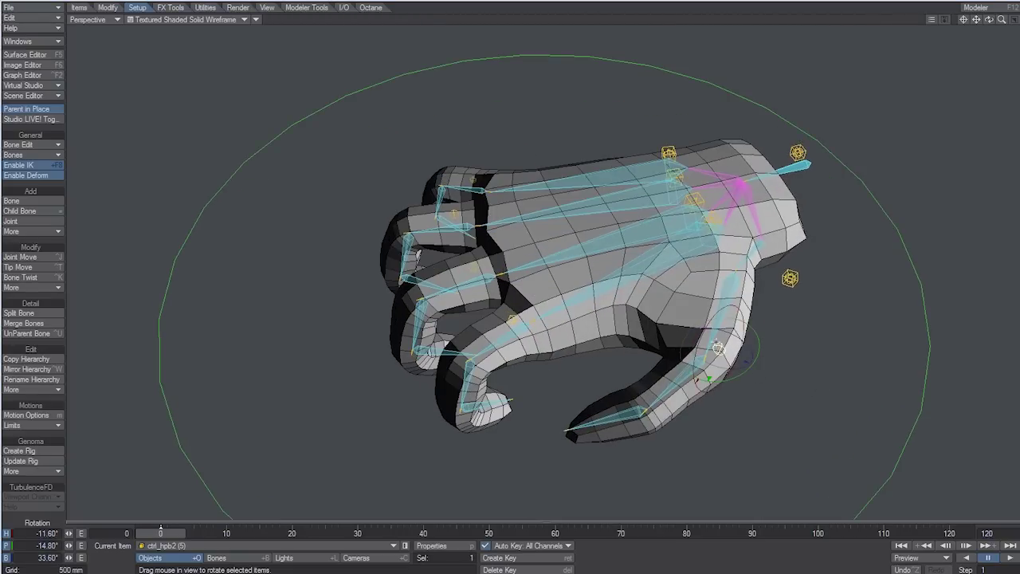
alt+drag(786, 441, 783, 414)
click(501, 324)
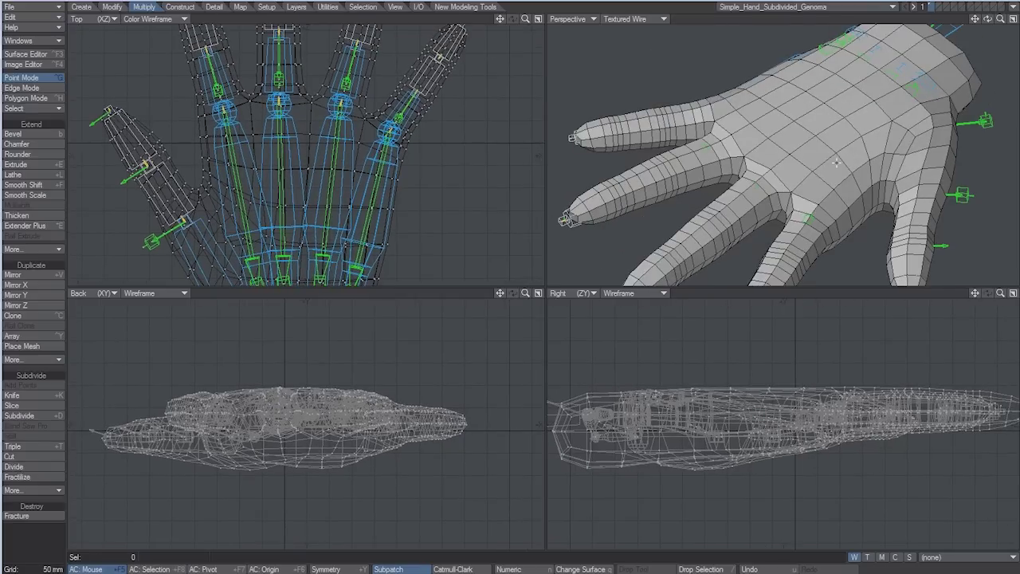
- Switch back to Modeler and hide the connected polygons of the hand mesh, leaving the rig on display
key(ctrl+h)
click(824, 171)
key(bracketright)
key(minus)
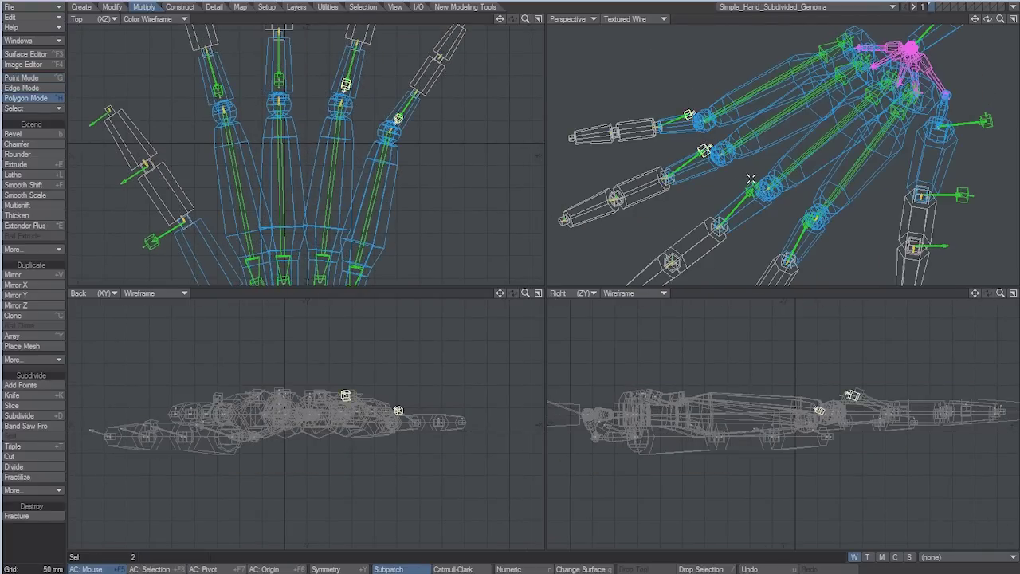
- Select the controller skelegons of all four fingers and raise them above the knuckles of the hand mesh
alt+drag(843, 233, 757, 181)
alt+shift+drag(715, 212, 826, 192)
shift+click(738, 168)
click(738, 168)
shift+click(739, 169)
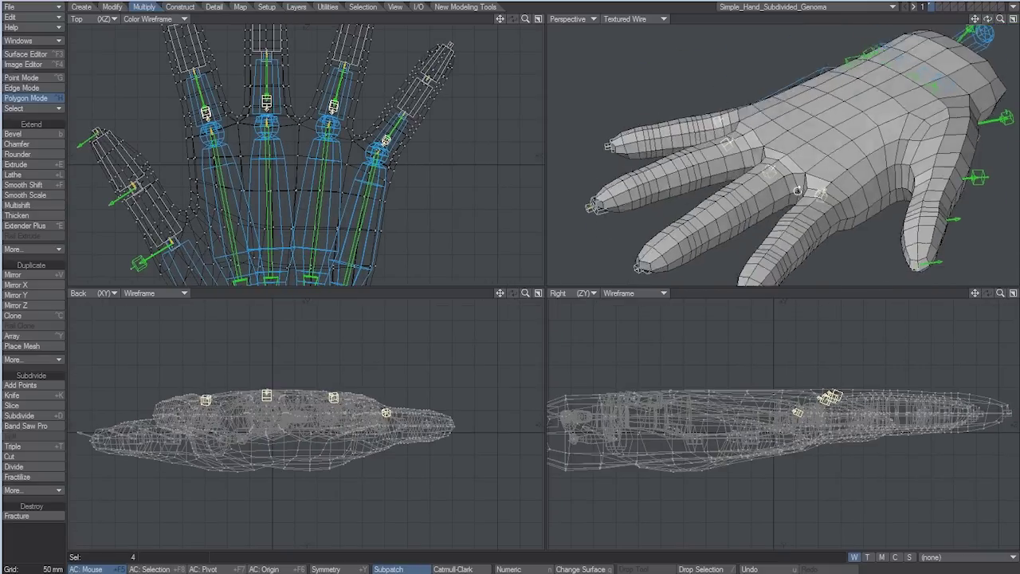
key(t)
drag(841, 420, 839, 392)
- Pull the tips of the four finger controllers upward and align them one by one with their fingers
alt+drag(881, 338, 843, 378)
ctrl+alt+drag(843, 377, 960, 338)
alt+drag(960, 337, 933, 387)
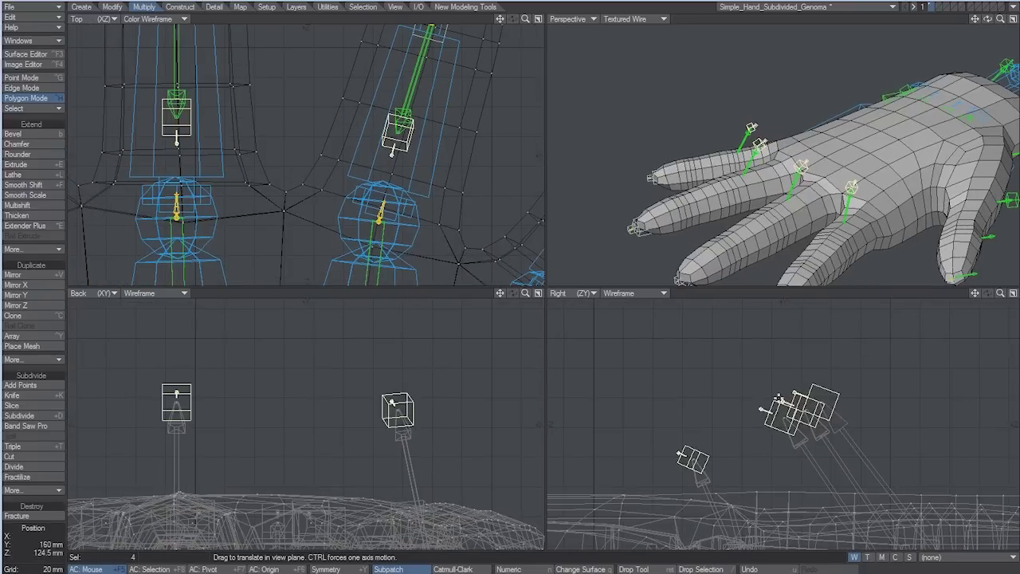
drag(785, 402, 781, 368)
ctrl+alt+drag(478, 351, 383, 422)
alt+drag(383, 423, 488, 413)
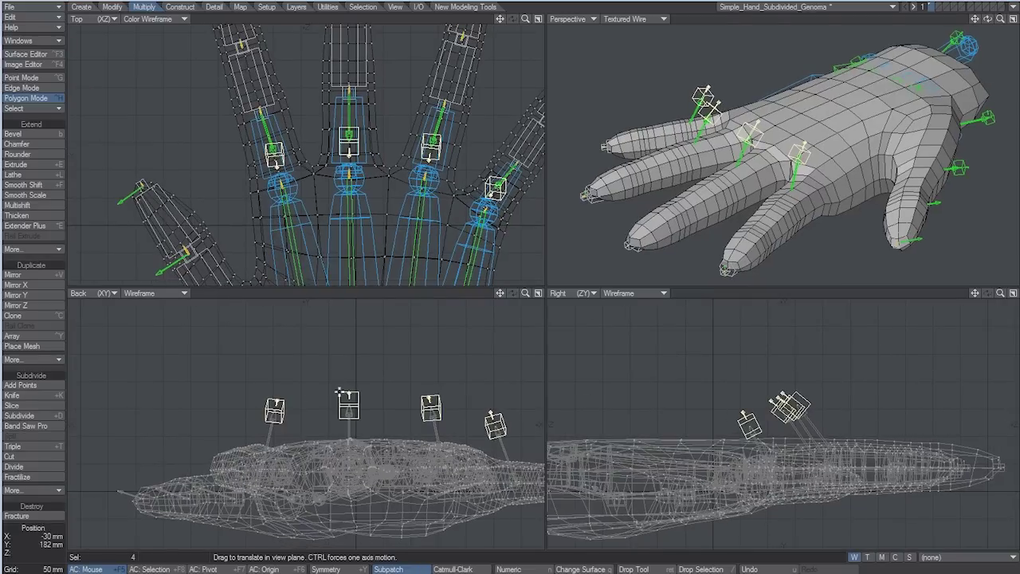
drag(348, 394, 349, 388)
drag(432, 396, 429, 390)
drag(489, 414, 488, 412)
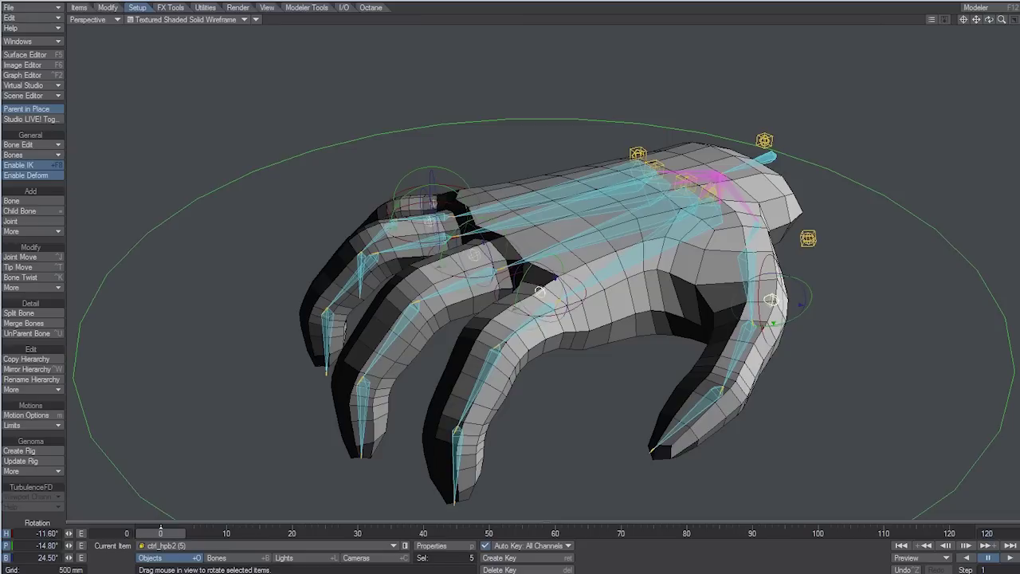
- Update the Genoma rig in Layout and rotate the bank of the four finger controllers to 93.9°
click(21, 461)
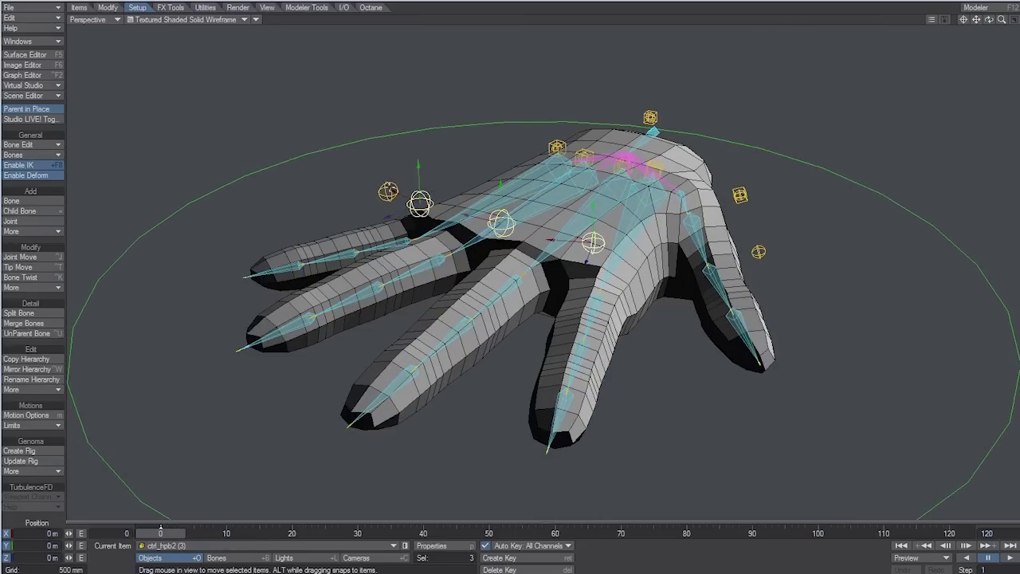
key(y)
right_drag(689, 322, 833, 322)
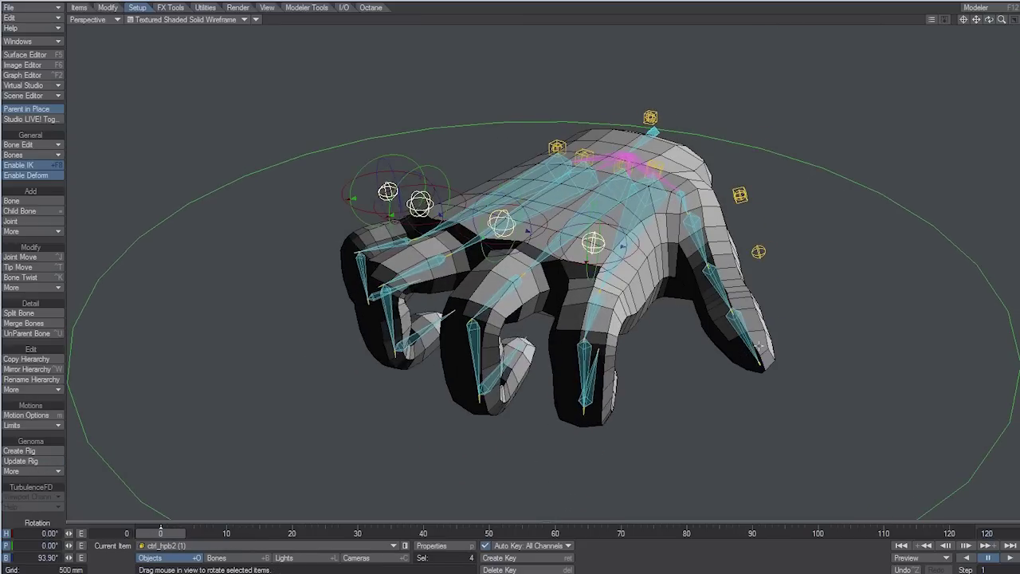
- Select the bones of the four fingers and enable Joint Compensation and Joint Comp for Parent for them
alt+drag(689, 322, 605, 295)
key(shift+b)
shift+click(522, 373)
shift+click(472, 273)
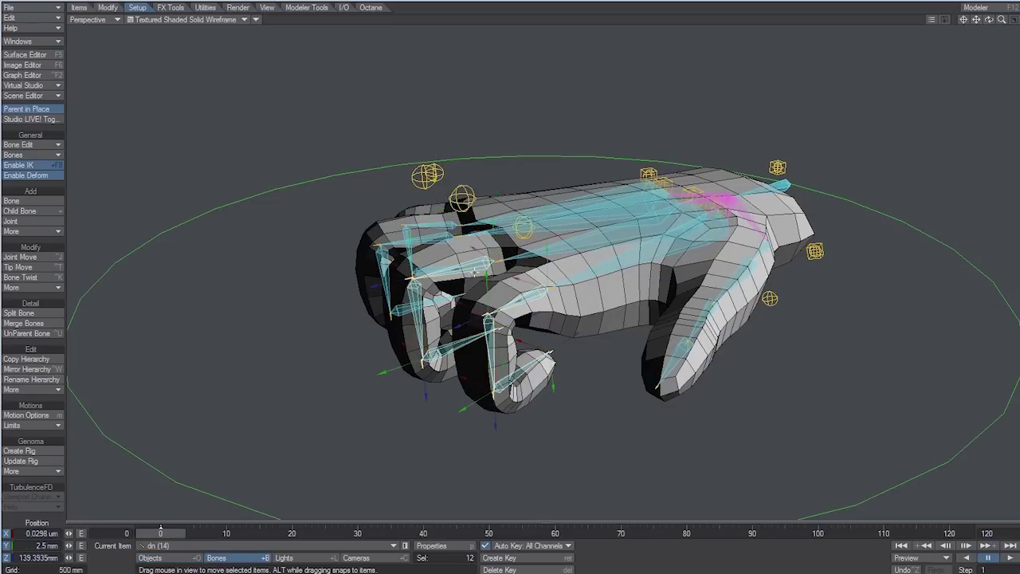
shift+click(512, 277)
alt+drag(512, 278, 425, 263)
shift+click(367, 246)
alt+drag(366, 246, 311, 223)
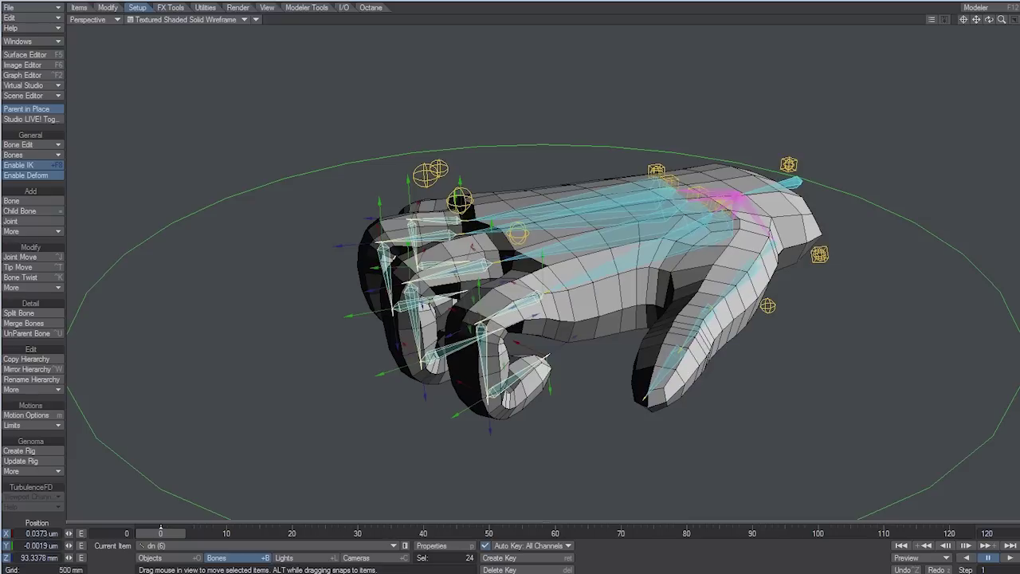
key(p)
drag(1018, 149, 839, 80)
click(801, 370)
click(797, 383)
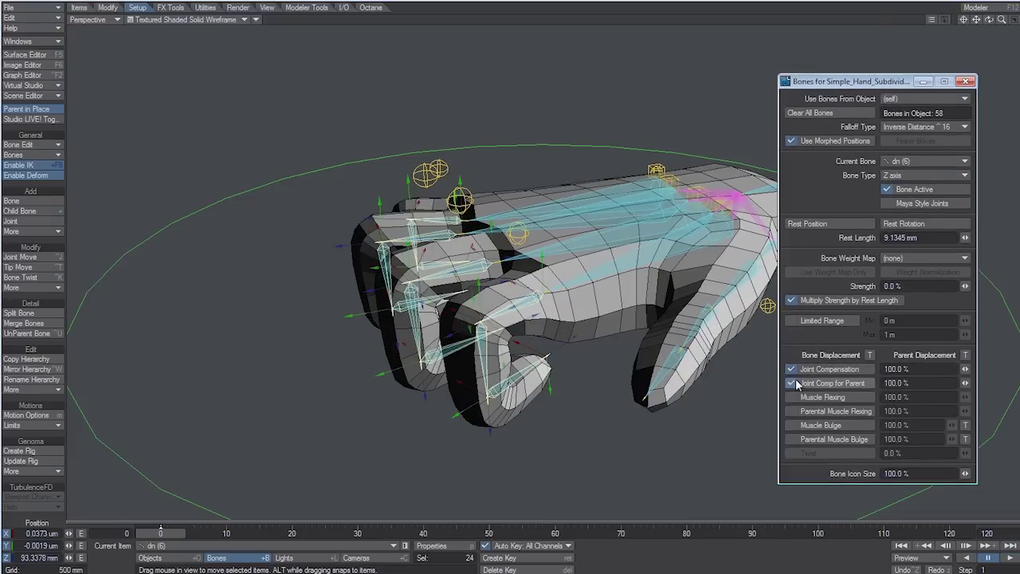
alt+drag(634, 363, 770, 371)
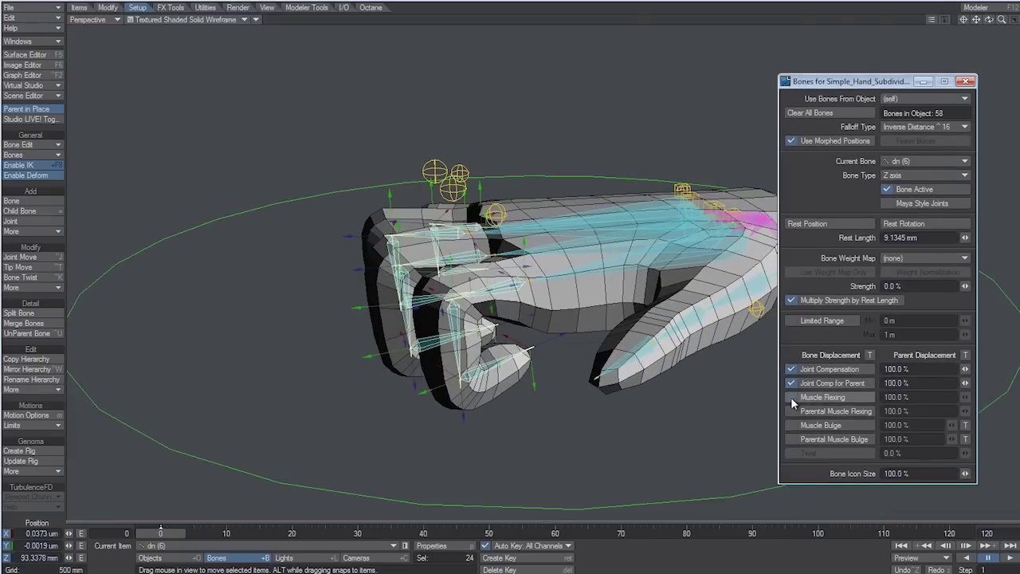
alt+drag(571, 389, 597, 411)
- Rotate the finger controllers' bank to open the fist into a relaxed pose
click(518, 238)
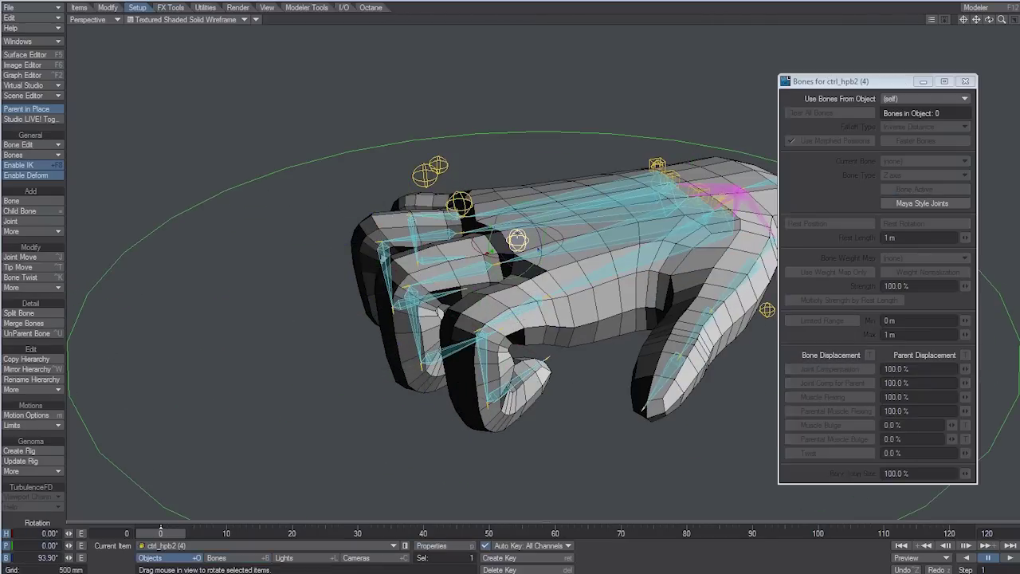
drag(658, 327, 494, 381)
alt+drag(614, 358, 550, 307)
right_drag(494, 327, 471, 327)
alt+drag(479, 318, 586, 386)
- Rotate the thumb's controller on heading, pitch and bank to pose the thumb, and adjust the bank of the finger controllers
click(637, 136)
drag(732, 267, 715, 255)
right_drag(647, 216, 709, 216)
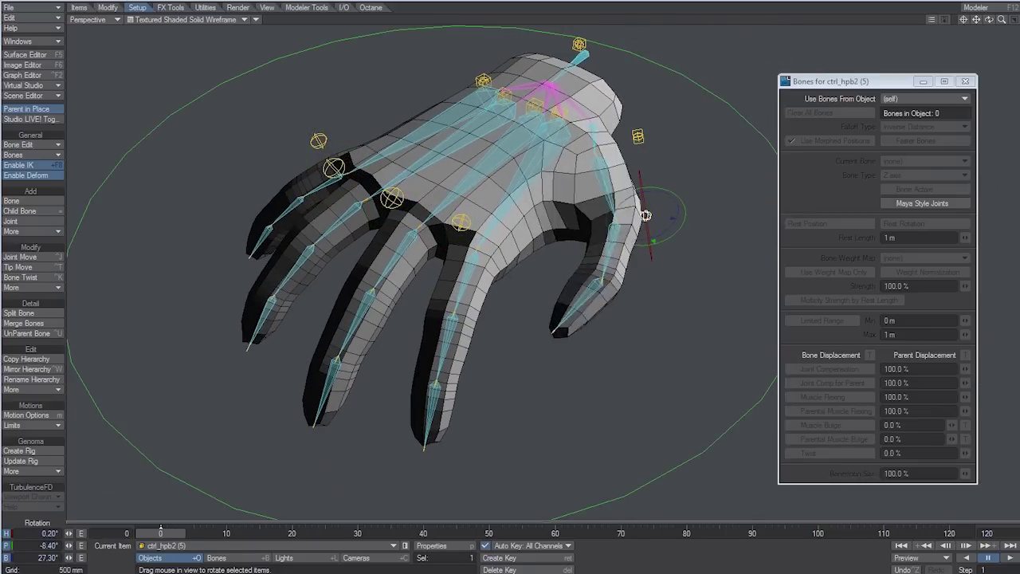
drag(709, 217, 700, 193)
right_drag(700, 193, 728, 193)
drag(645, 215, 522, 234)
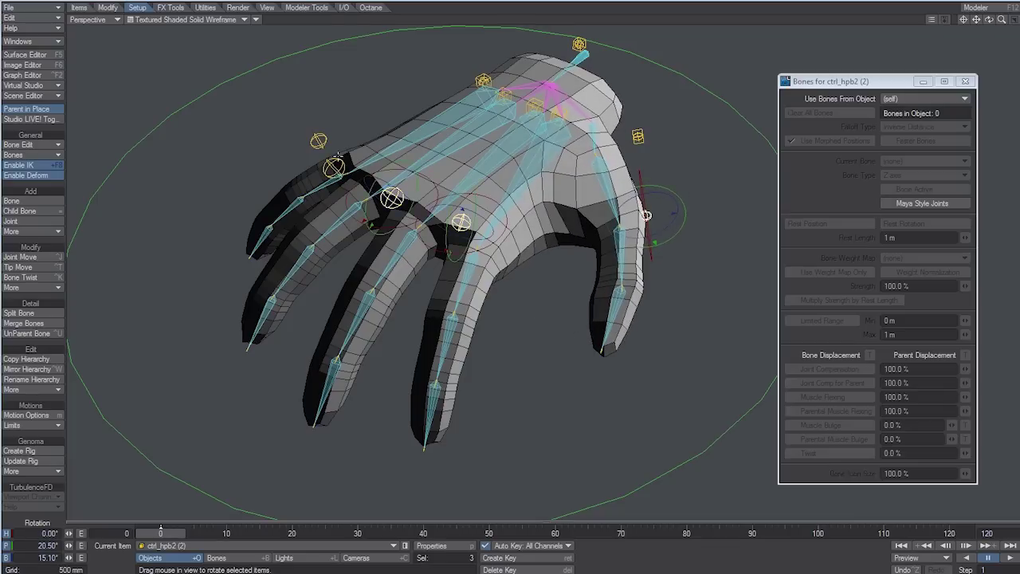
mouse_move(319, 133)
right_down()
mouse_move(366, 133)
mouse_move(255, 133)
mouse_move(299, 133)
right_up()
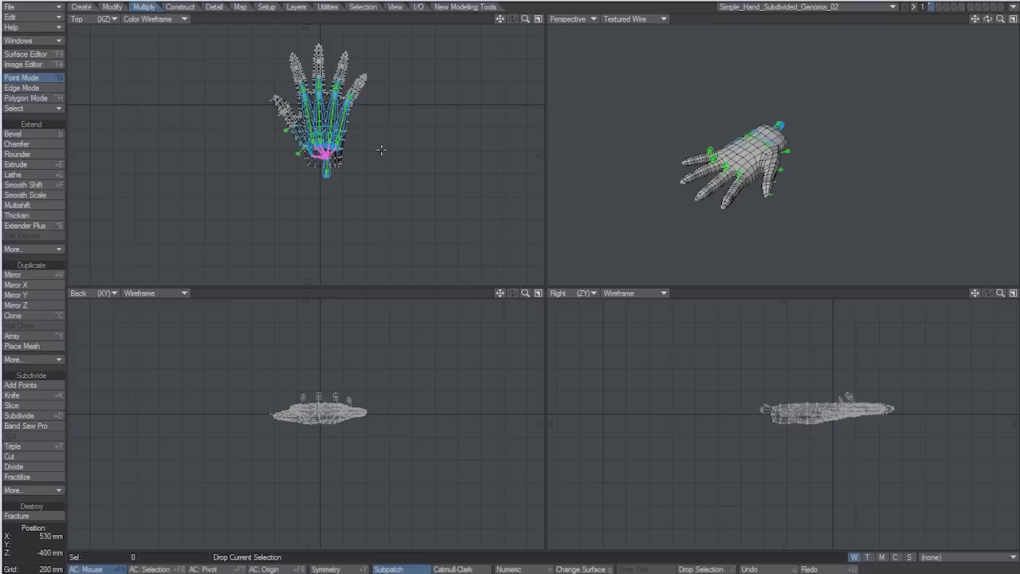
- In Modeler, move and rotate the hand with its rig to one side of the origin and mirror it across the X axis
key(t)
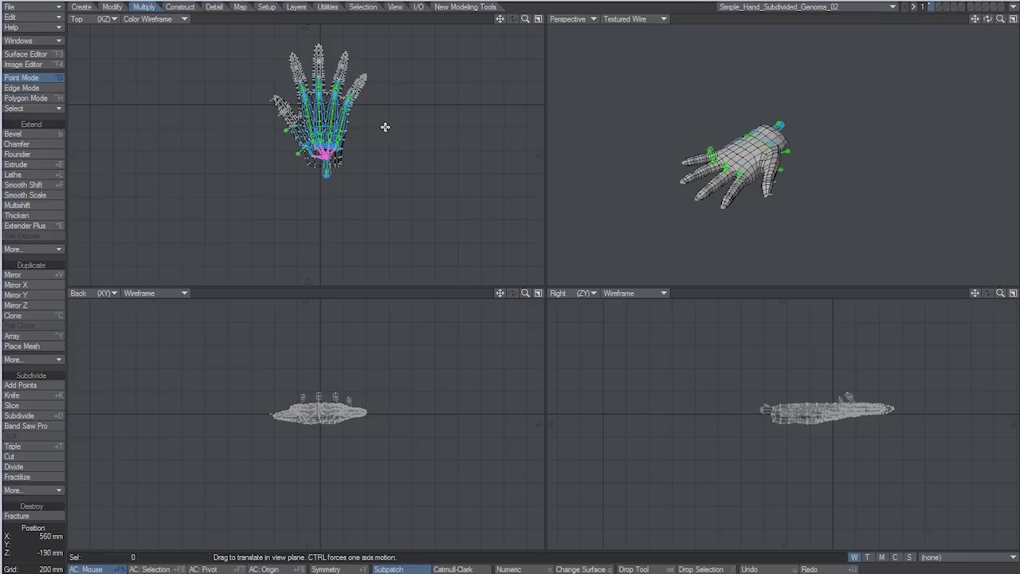
drag(383, 139, 446, 163)
key(y)
click(320, 179)
key(space)
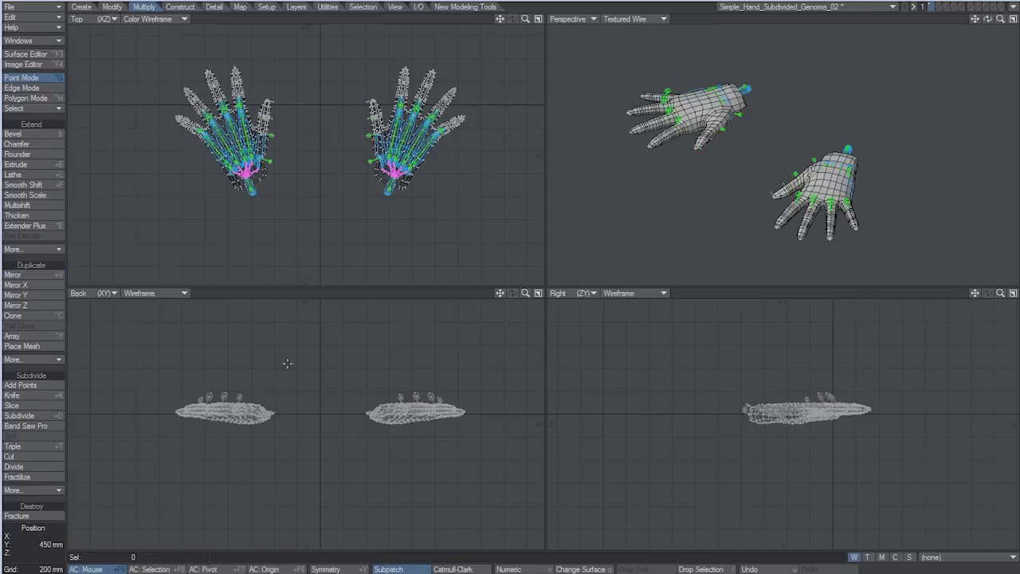
- Switch to Layout and update the Genoma rig to fit both mirrored hands
key(F12)
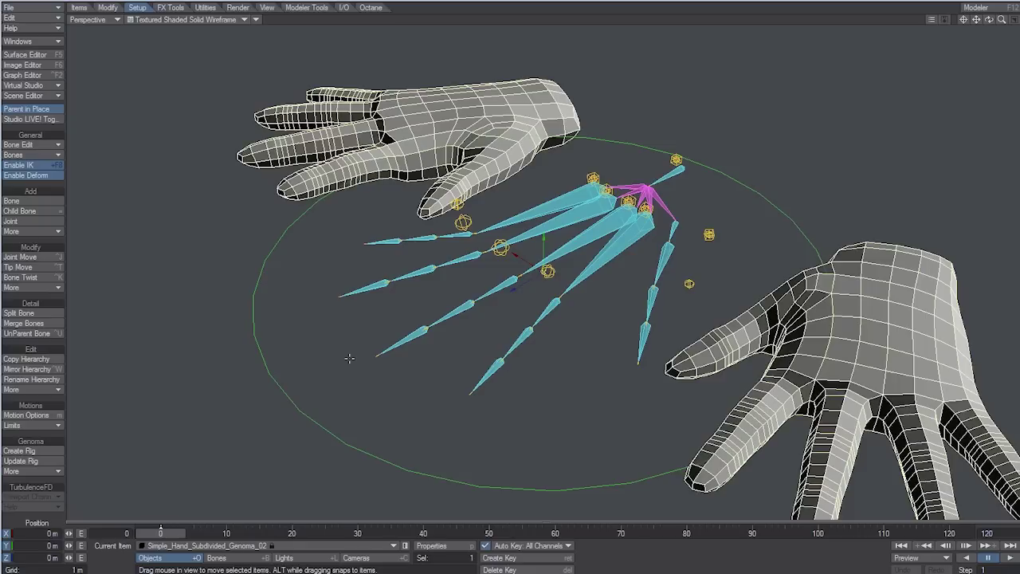
scroll(567, 400, down, 4)
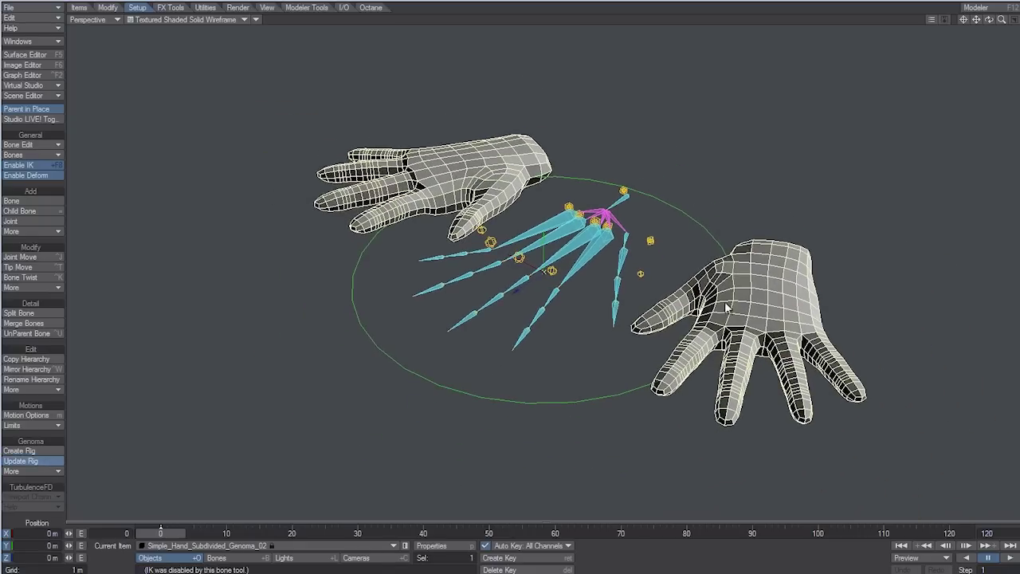
scroll(727, 308, up, 3)
alt+shift+drag(727, 308, 631, 310)
alt+drag(632, 310, 647, 326)
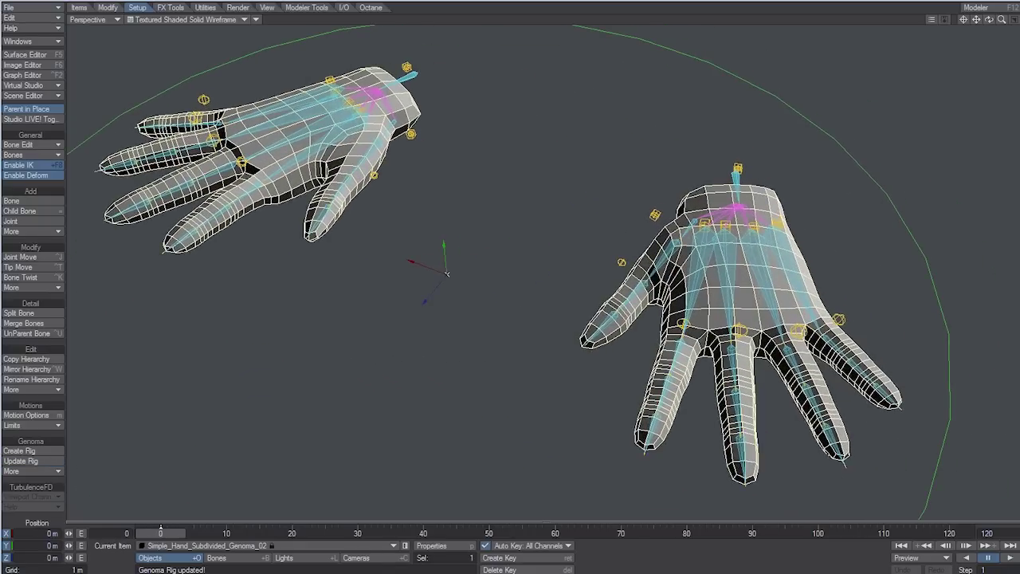
- Select the ten finger and thumb controllers of both hands and rotate them to 0.2° heading, -7.7° pitch and 32.4° bank
click(800, 330)
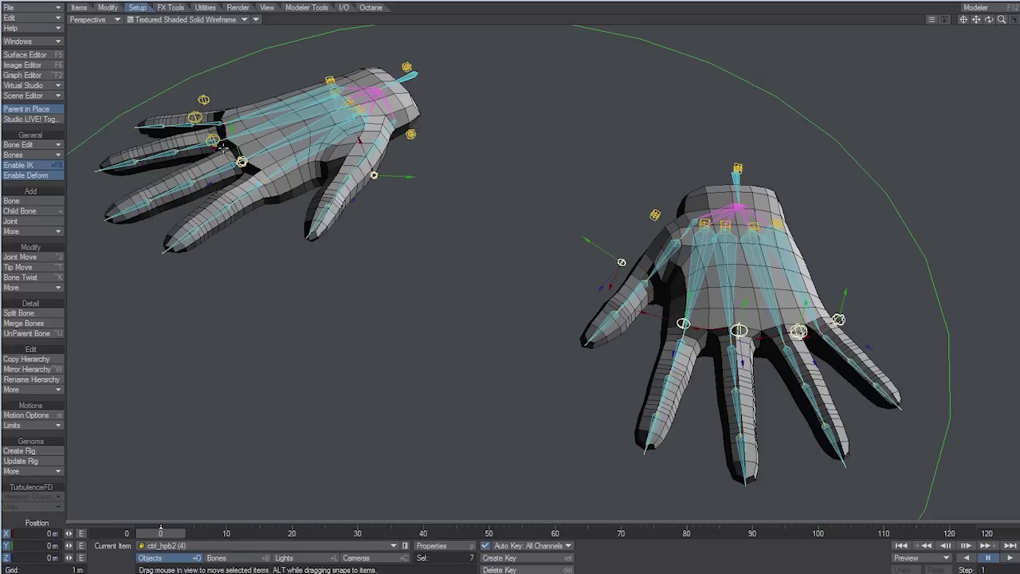
key(y)
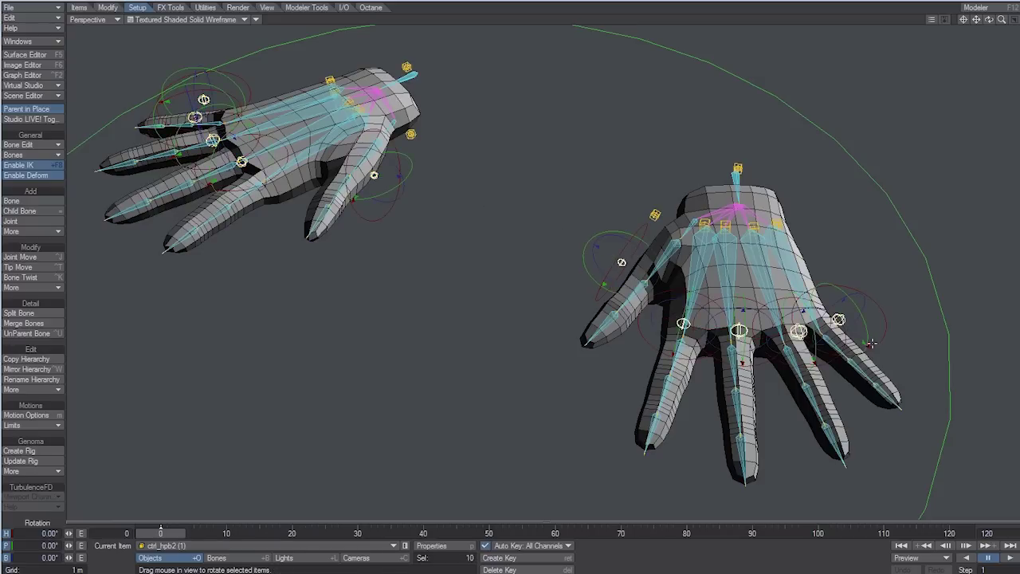
right_drag(859, 193, 911, 193)
mouse_move(860, 192)
mouse_down()
mouse_move(876, 196)
mouse_move(871, 183)
mouse_move(859, 193)
mouse_up()
mouse_move(860, 194)
right_down()
mouse_move(803, 194)
mouse_move(844, 194)
right_up()
mouse_move(860, 193)
mouse_down()
mouse_move(872, 185)
mouse_move(859, 189)
mouse_up()
right_drag(923, 246, 940, 246)
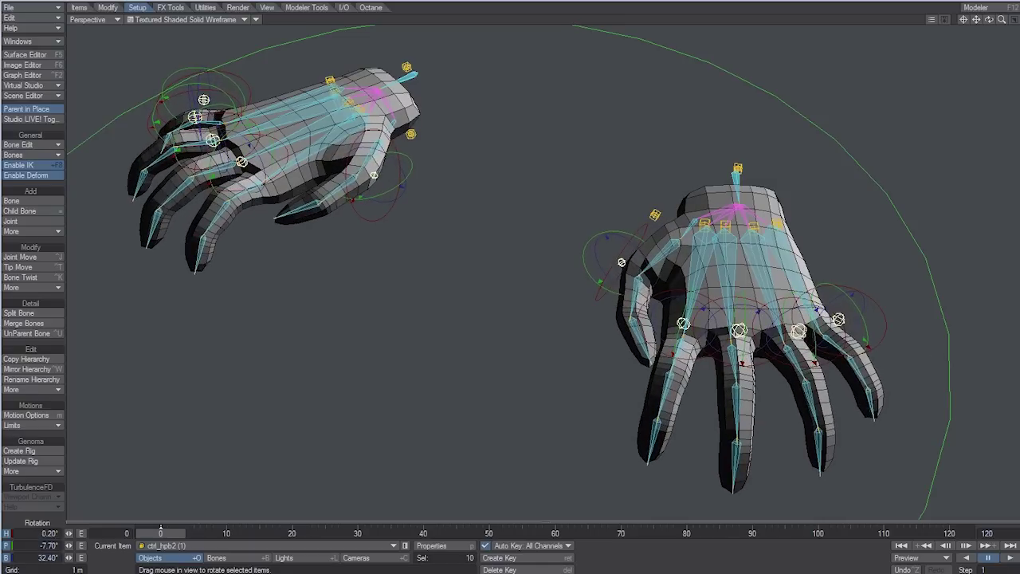